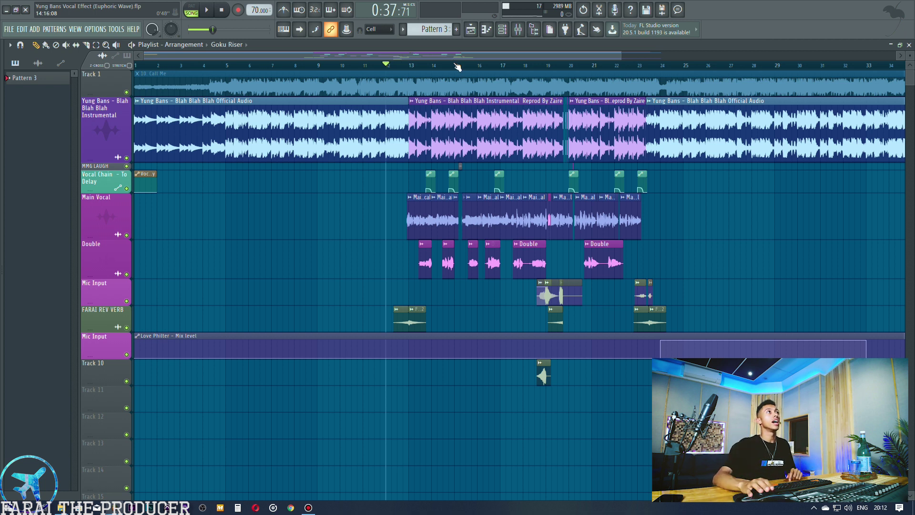
Step: Nudge the playlist right and open the Mixer with the Main Vocals to Mic Input inserts
{"action": "left_click_drag", "start_coordinate": [452, 58], "coordinate": [477, 55]}
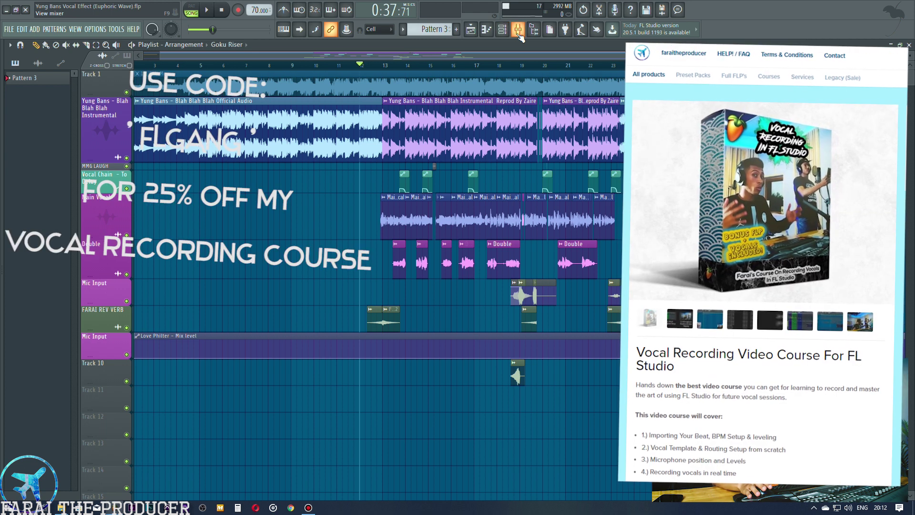
{"action": "left_click", "coordinate": [518, 32]}
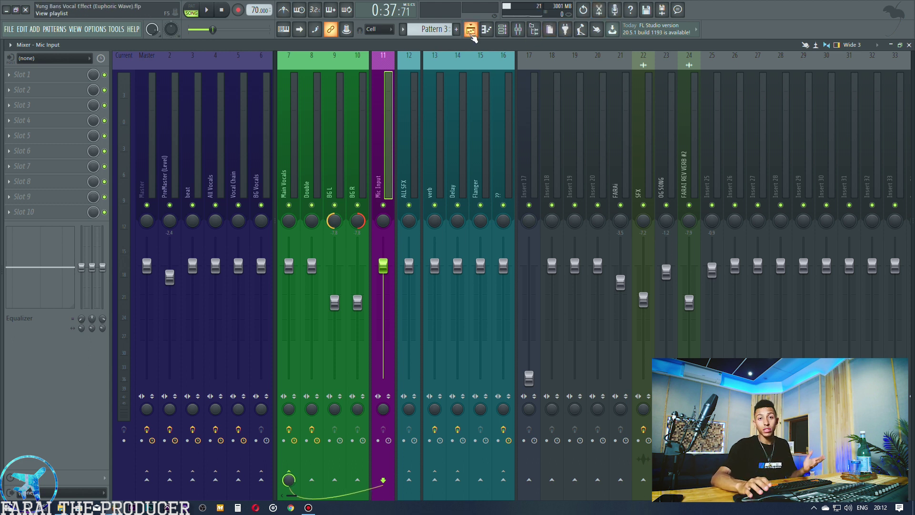
Step: Play the song from the Playlist, zooming the arrangement while it runs through the vocals
{"action": "left_click", "coordinate": [470, 31]}
{"action": "key", "text": "space"}
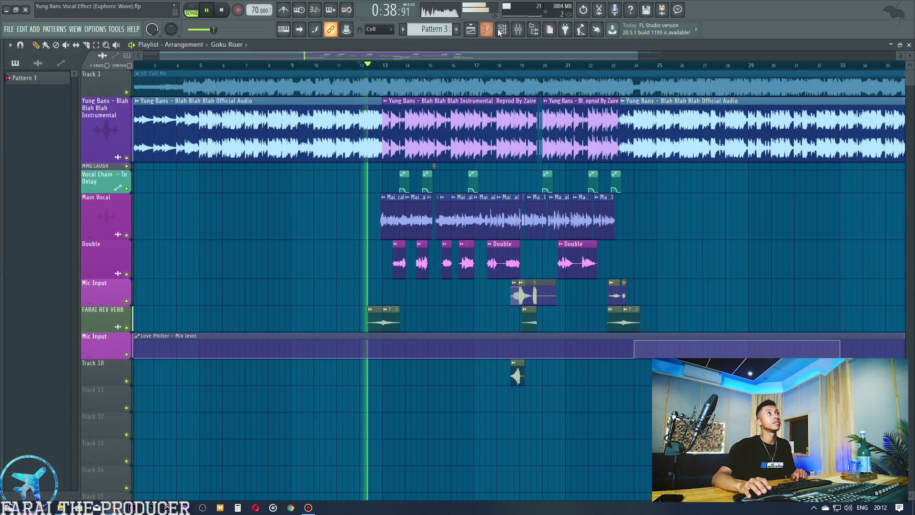
{"action": "left_click", "coordinate": [519, 31]}
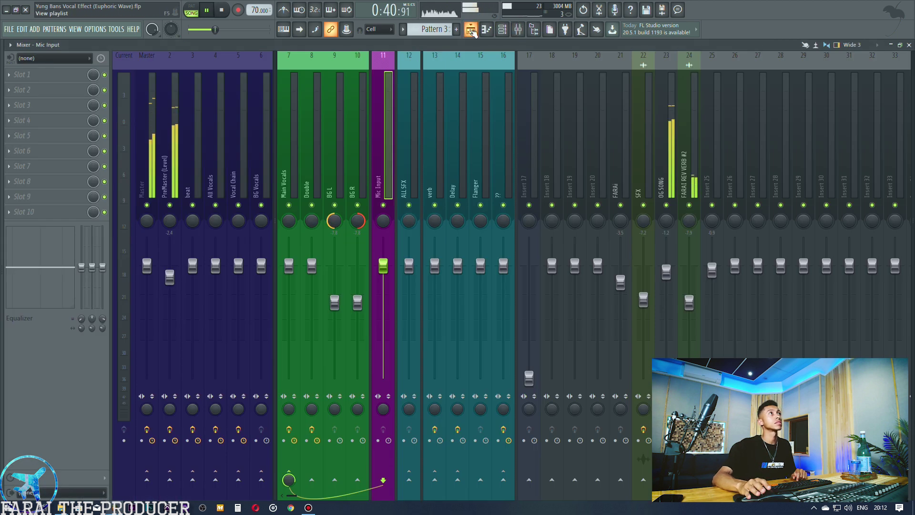
{"action": "left_click", "coordinate": [471, 30]}
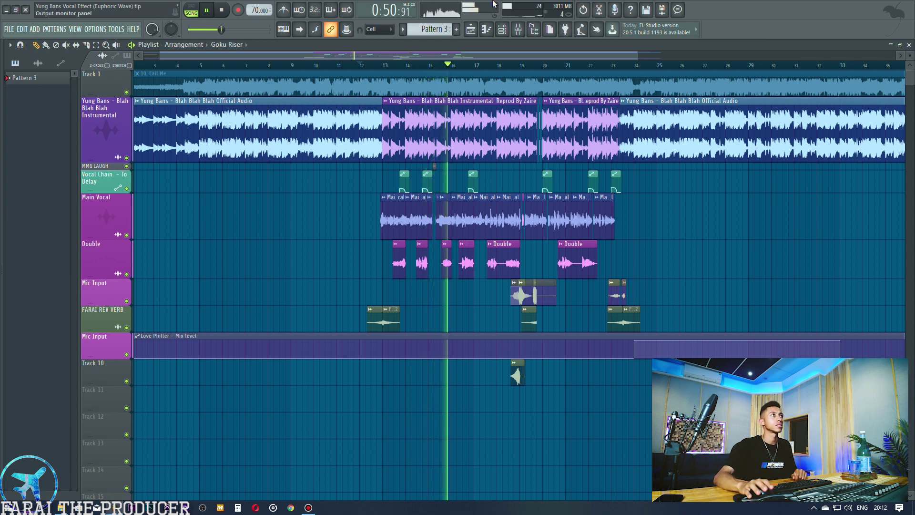
{"action": "scroll", "coordinate": [500, 66], "scroll_direction": "up", "scroll_amount": 5}
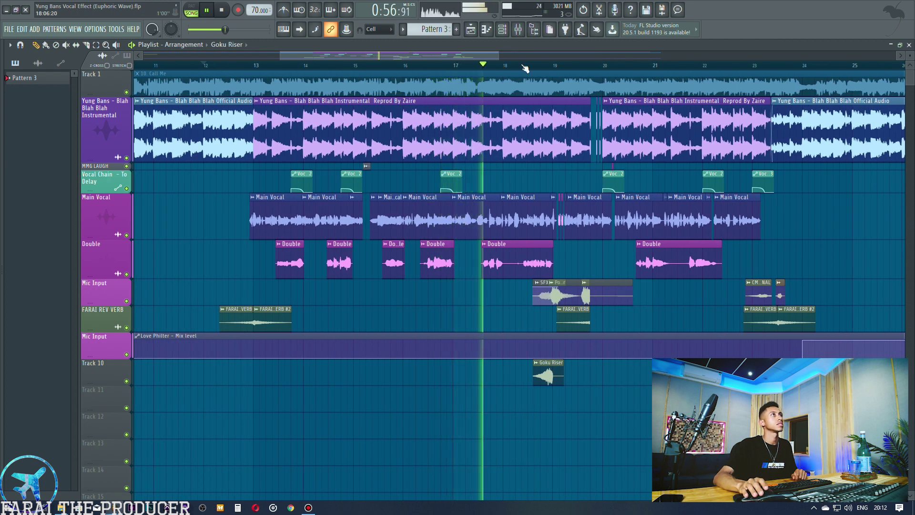
{"action": "scroll", "coordinate": [524, 68], "scroll_direction": "up", "scroll_amount": 3}
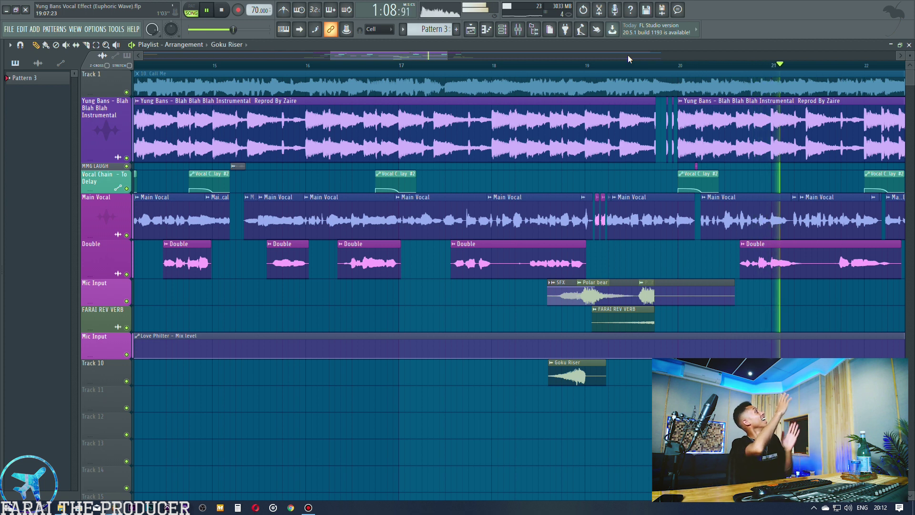
{"action": "scroll", "coordinate": [428, 61], "scroll_direction": "down", "scroll_amount": 4}
{"action": "scroll", "coordinate": [442, 236], "scroll_direction": "down", "scroll_amount": 1}
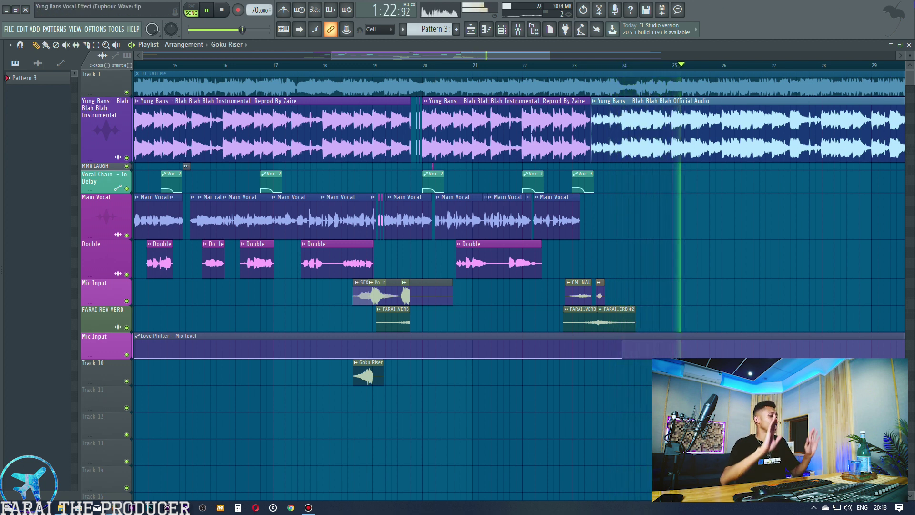
Step: Stop playback and zoom the playlist around bar 12 where the vocal enters
{"action": "key", "text": "space"}
{"action": "scroll", "coordinate": [564, 66], "scroll_direction": "down", "scroll_amount": 3}
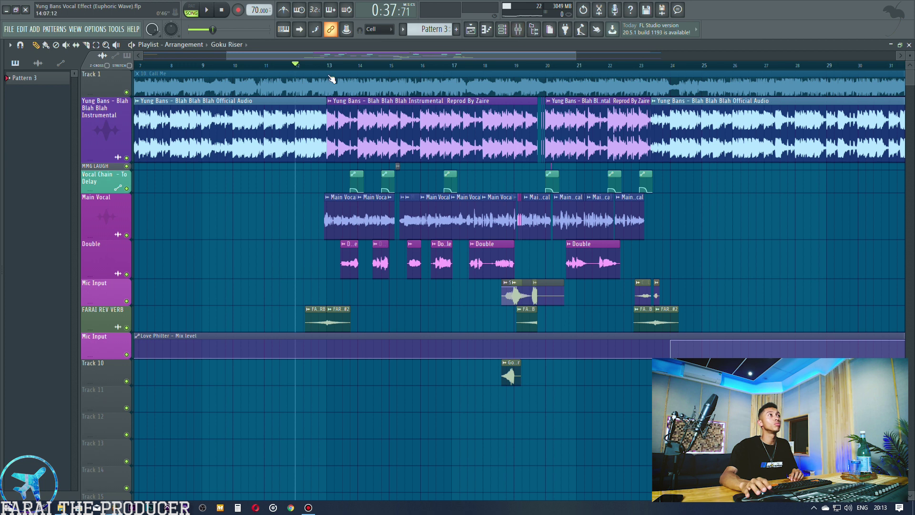
{"action": "scroll", "coordinate": [325, 66], "scroll_direction": "up", "scroll_amount": 3}
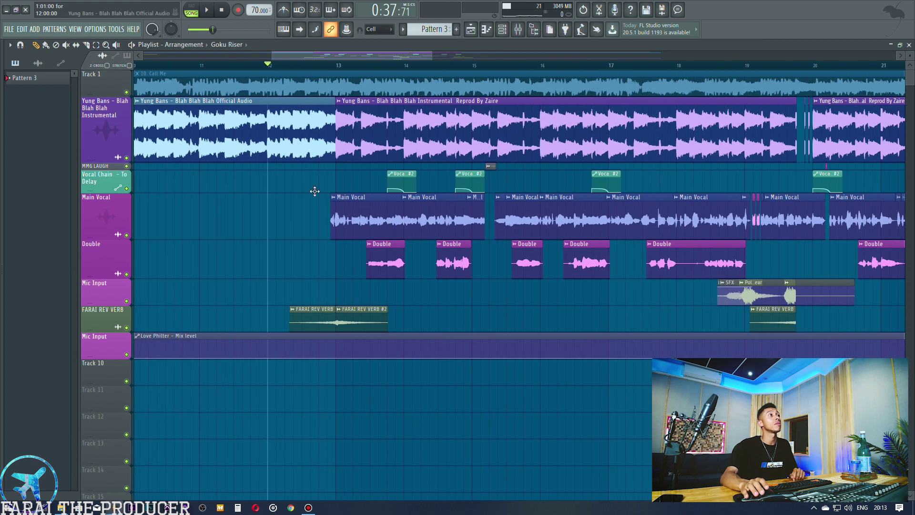
{"action": "scroll", "coordinate": [328, 70], "scroll_direction": "up", "scroll_amount": 2}
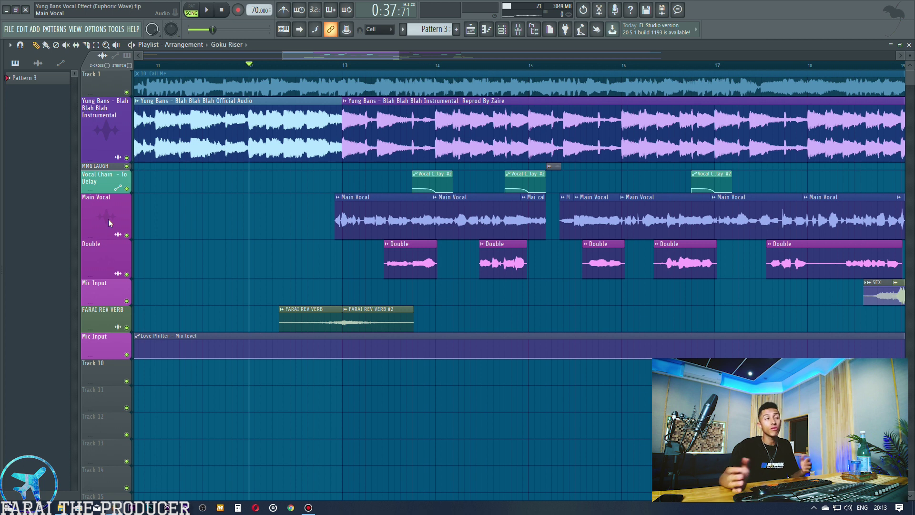
Step: Make the Main Vocal and Double track rows taller in the arrangement
{"action": "left_click_drag", "start_coordinate": [114, 238], "coordinate": [115, 248]}
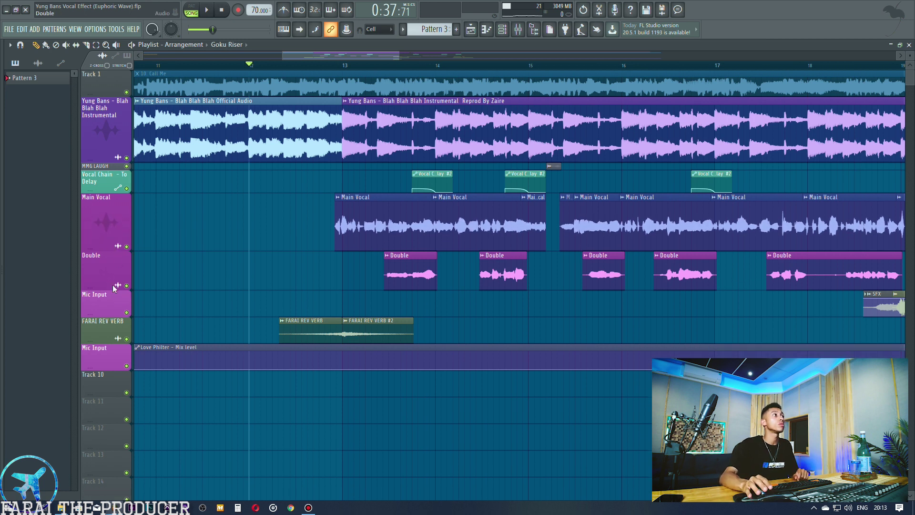
{"action": "mouse_move", "coordinate": [114, 289]}
{"action": "left_mouse_down"}
{"action": "mouse_move", "coordinate": [114, 312]}
{"action": "mouse_move", "coordinate": [103, 301]}
{"action": "left_mouse_up"}
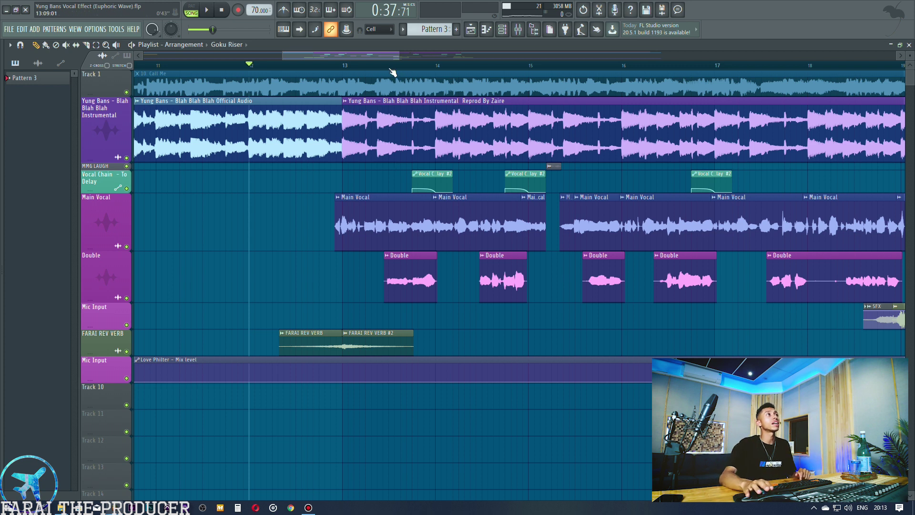
{"action": "scroll", "coordinate": [386, 67], "scroll_direction": "down", "scroll_amount": 3}
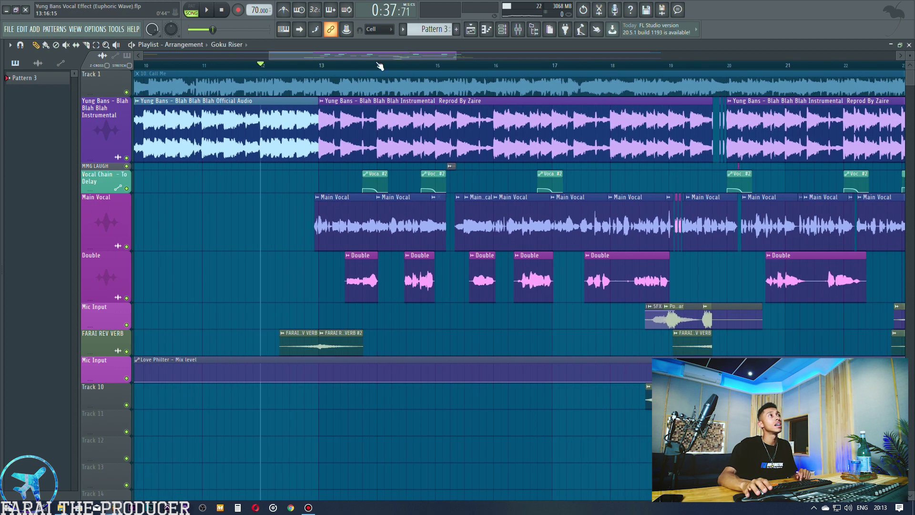
{"action": "scroll", "coordinate": [380, 67], "scroll_direction": "down", "scroll_amount": 3}
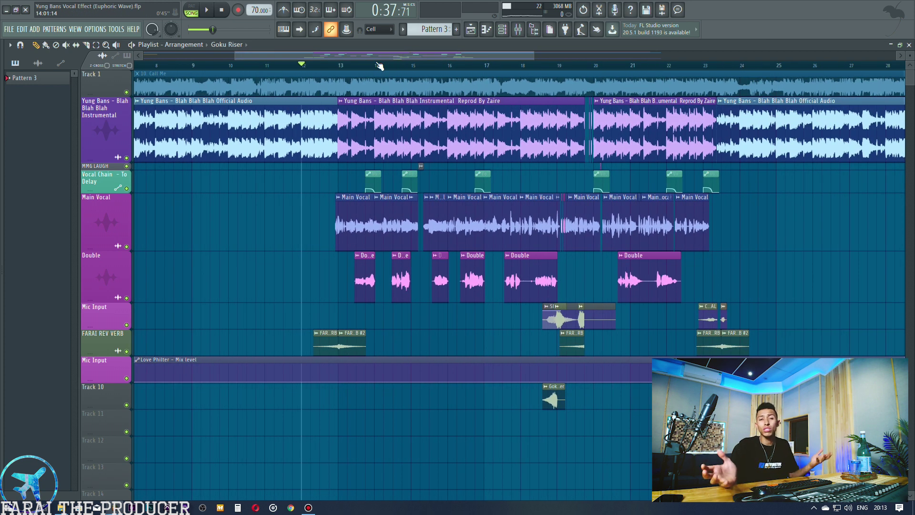
{"action": "scroll", "coordinate": [323, 73], "scroll_direction": "up", "scroll_amount": 5}
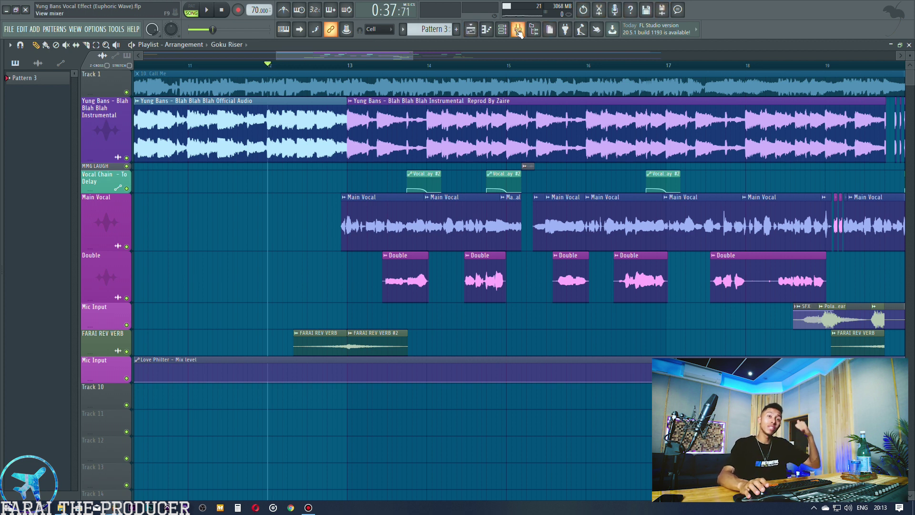
Step: Select insert 5 Vocal Chain and audition its de-esser, delay, EQ, reverb and flanger chain
{"action": "left_click", "coordinate": [518, 30]}
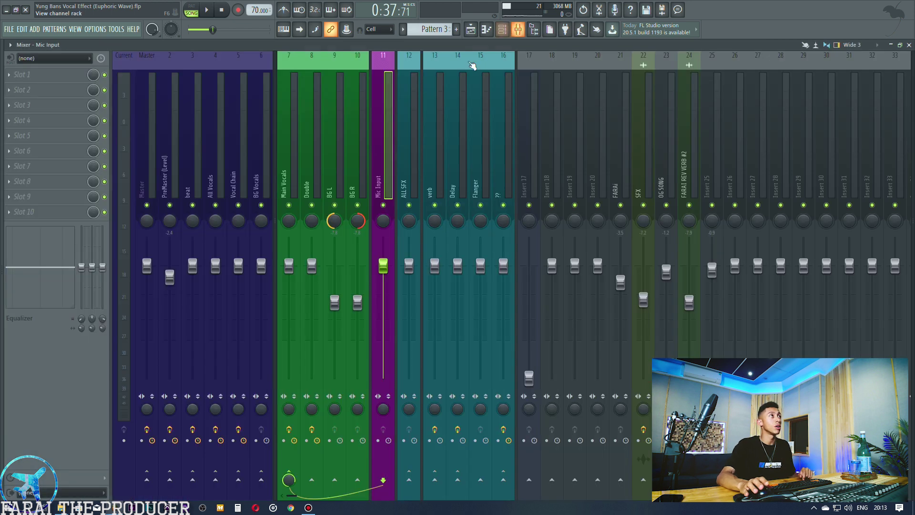
{"action": "left_click", "coordinate": [241, 147]}
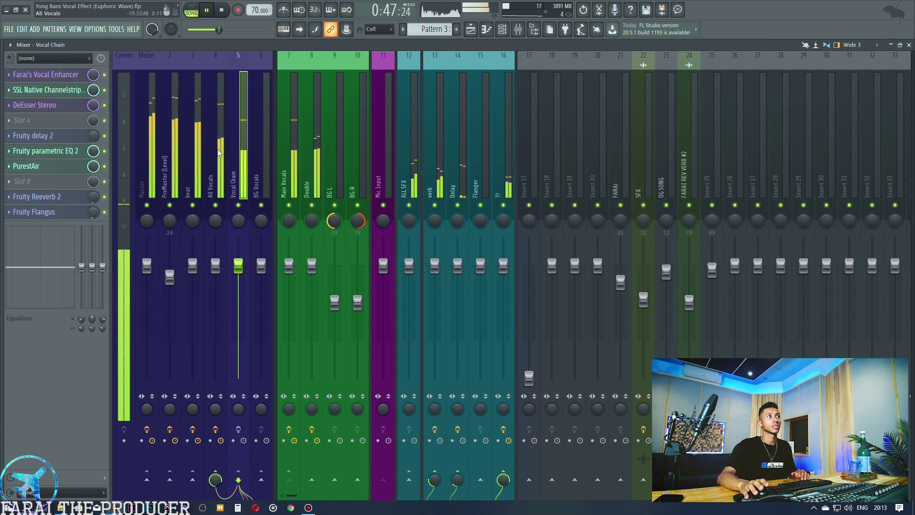
{"action": "key", "text": "space"}
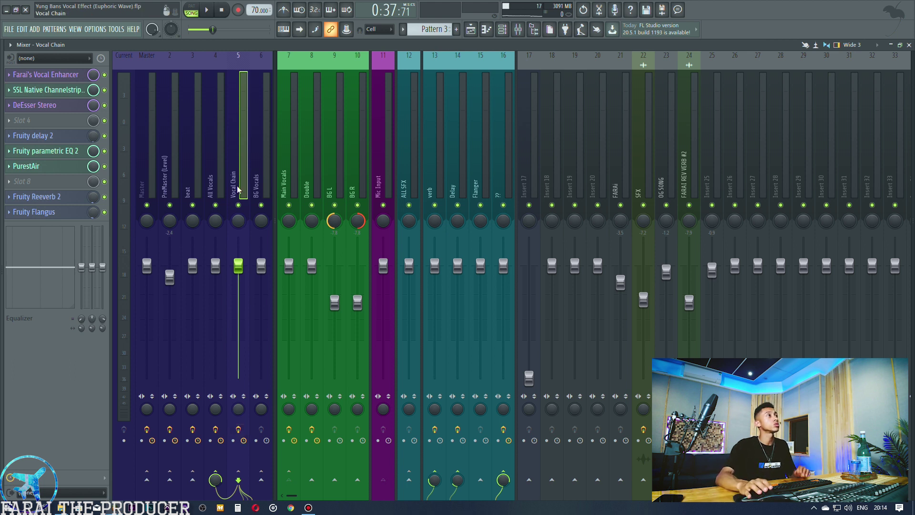
{"action": "key", "text": "space"}
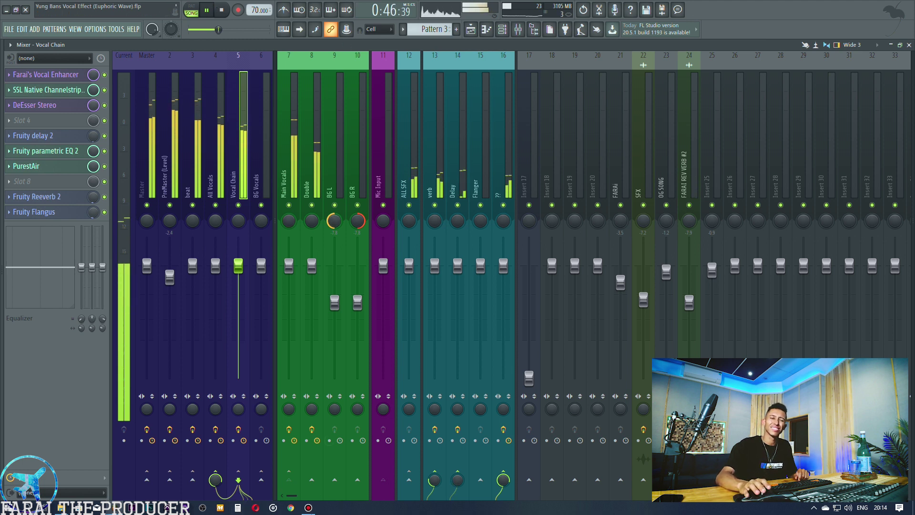
{"action": "key", "text": "space"}
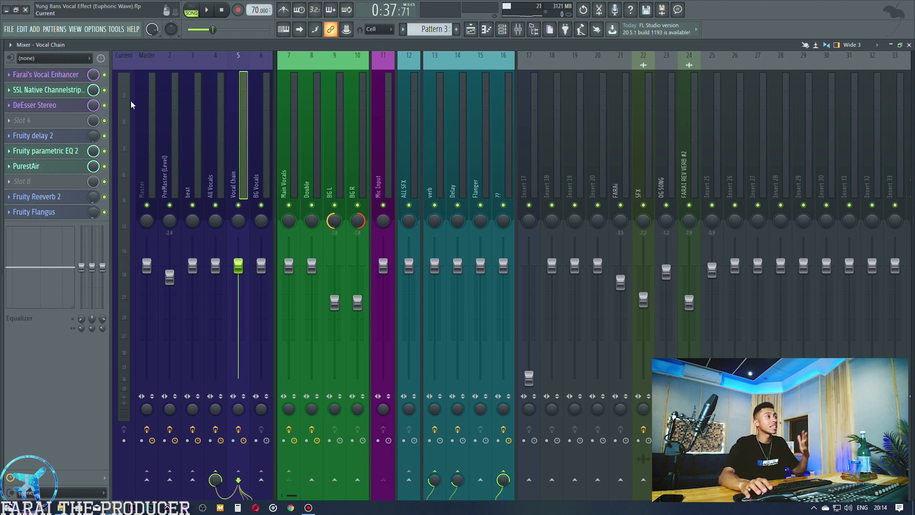
Step: Inspect Mic Input's audio input list and record arm, leaving both unchanged
{"action": "left_click", "coordinate": [381, 150]}
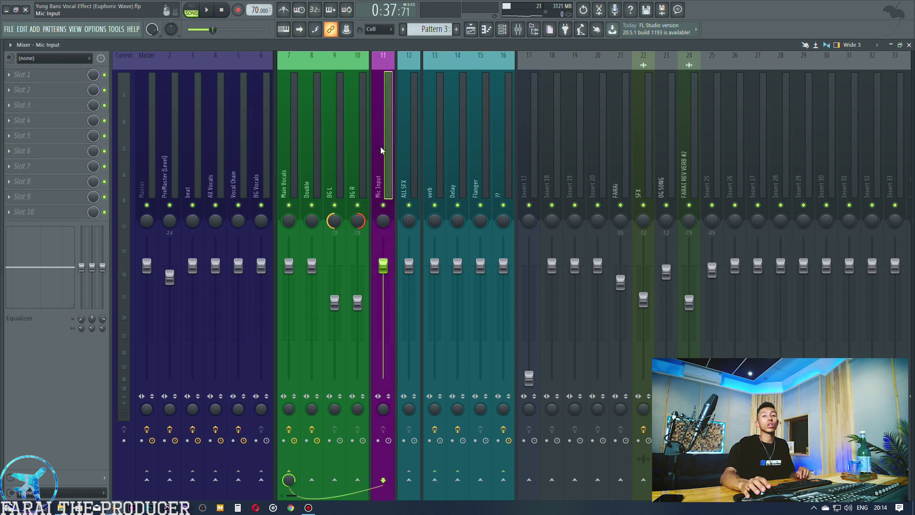
{"action": "left_click", "coordinate": [52, 58]}
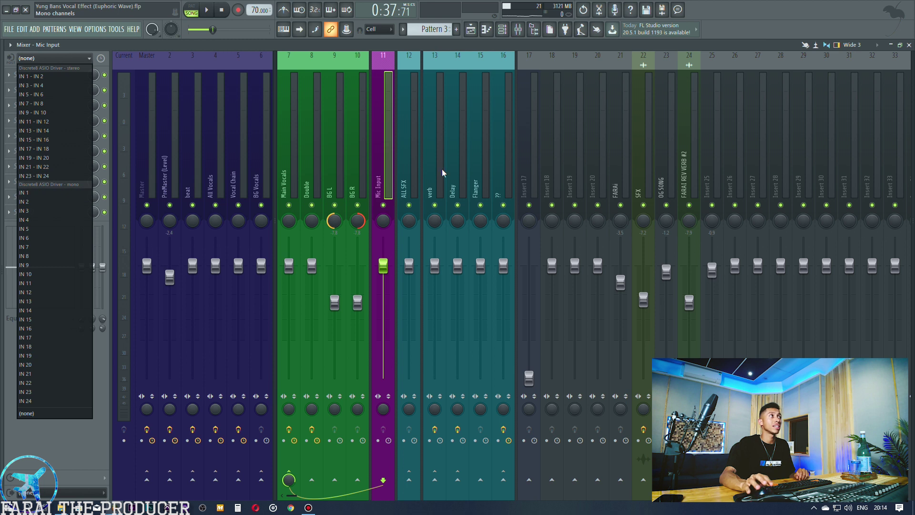
{"action": "left_click", "coordinate": [384, 148]}
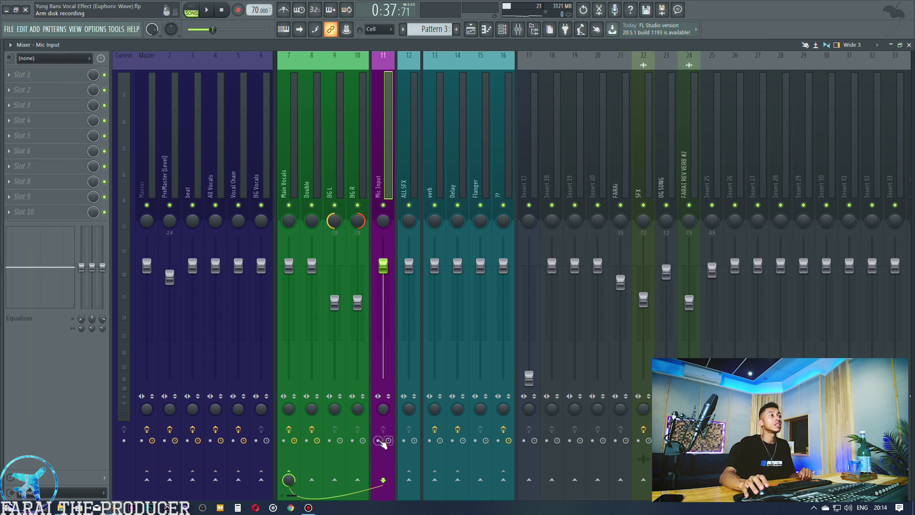
{"action": "left_click", "coordinate": [381, 441]}
{"action": "left_click", "coordinate": [498, 358]}
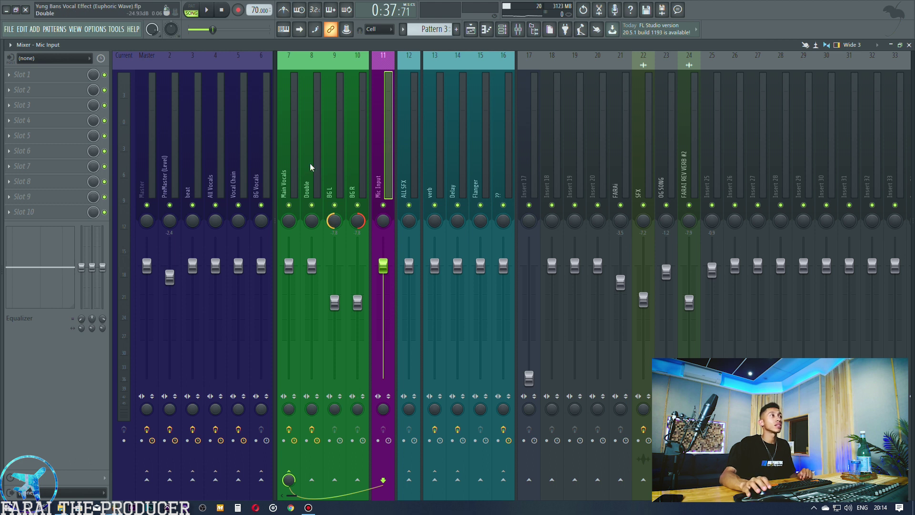
Step: Compare the effect chains of Main Vocals, Double, BG L, BG R and Vocal Chain
{"action": "left_click", "coordinate": [297, 172]}
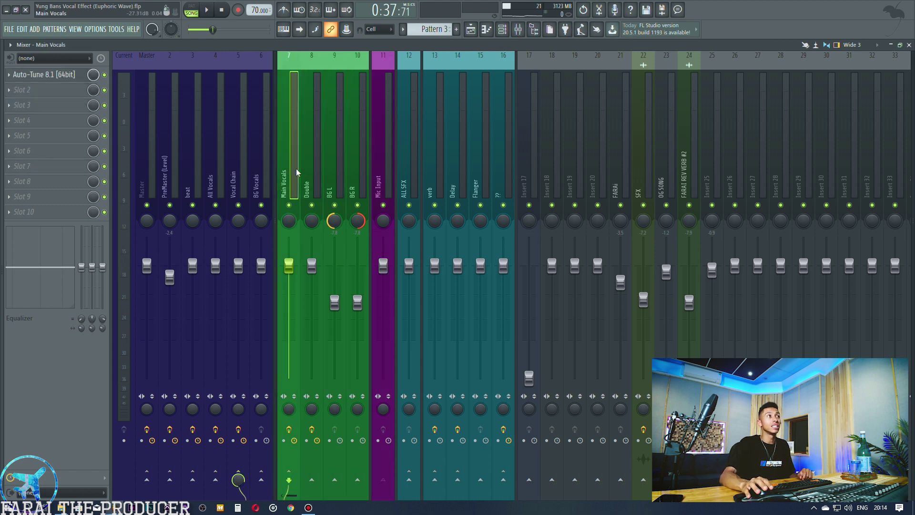
{"action": "left_click", "coordinate": [311, 169]}
{"action": "left_click", "coordinate": [352, 169]}
{"action": "left_click", "coordinate": [292, 157]}
{"action": "left_click", "coordinate": [292, 169]}
{"action": "left_click", "coordinate": [294, 173]}
{"action": "left_click", "coordinate": [237, 167]}
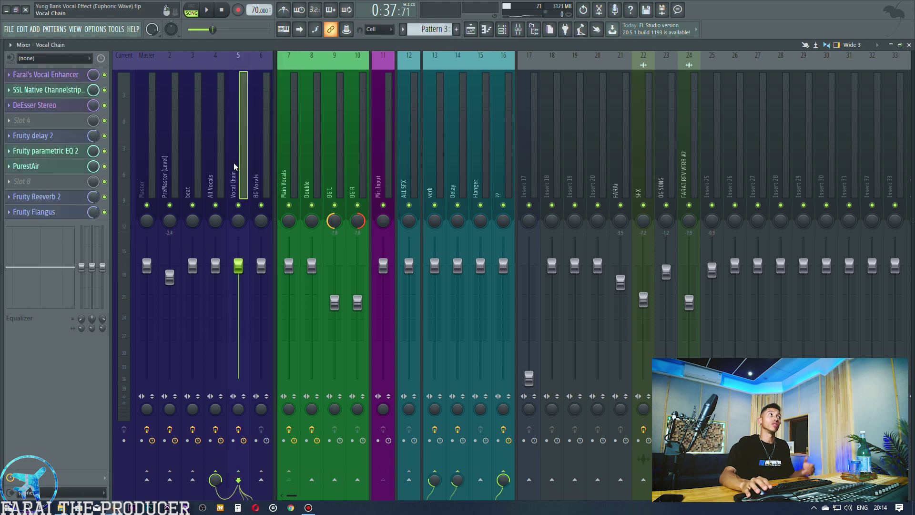
{"action": "left_click", "coordinate": [284, 177]}
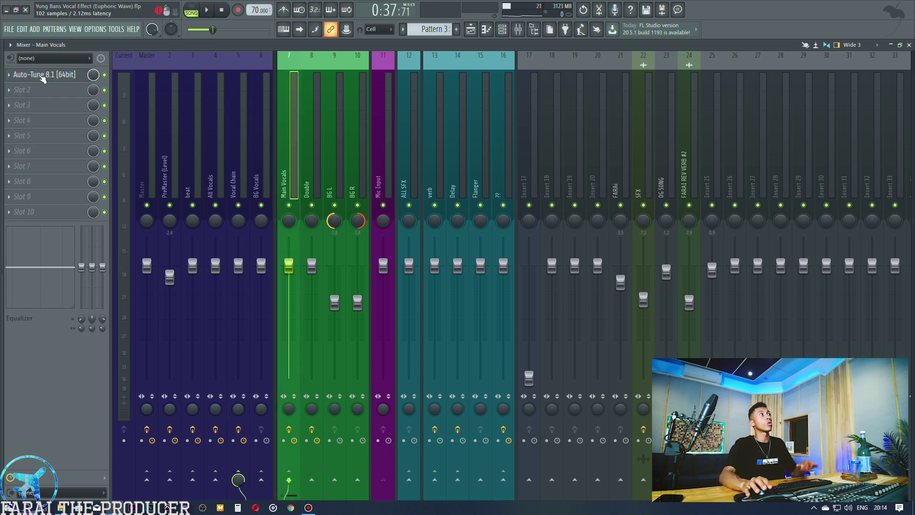
{"action": "left_click", "coordinate": [305, 153]}
{"action": "left_click", "coordinate": [342, 154]}
{"action": "left_click", "coordinate": [310, 151]}
{"action": "left_click", "coordinate": [292, 151]}
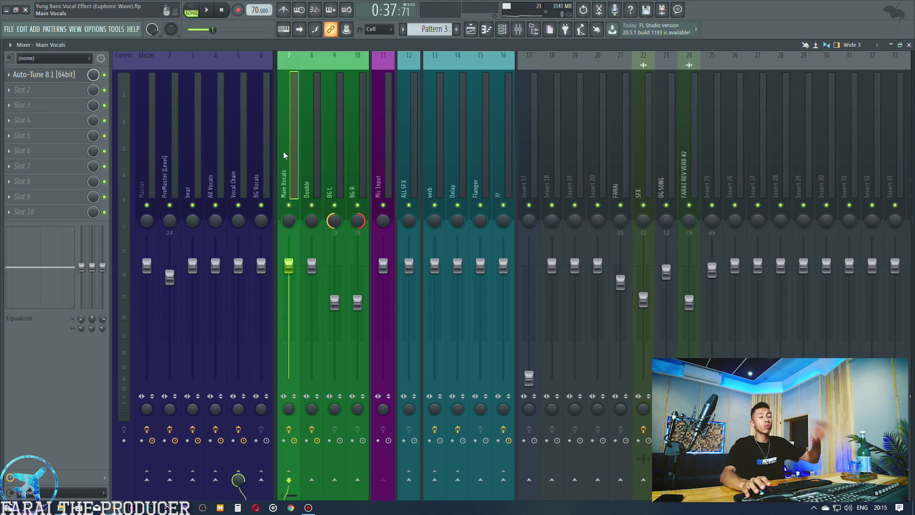
Step: Flip to the Playlist and back, then step through the inserts to settle on Main Vocals
{"action": "left_click", "coordinate": [470, 29]}
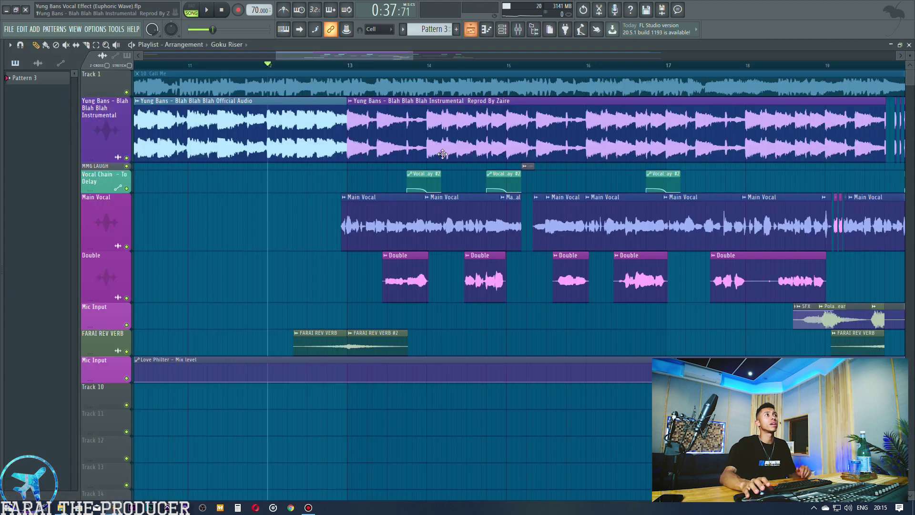
{"action": "left_click", "coordinate": [518, 29]}
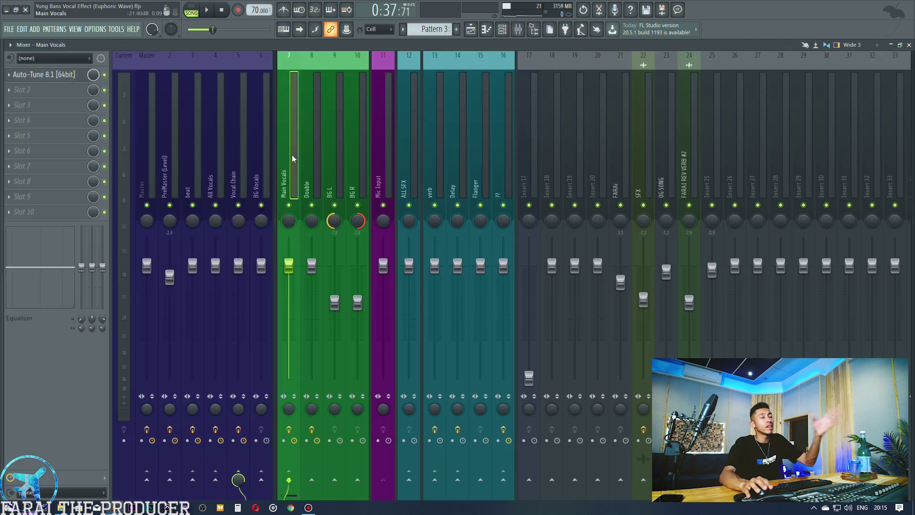
{"action": "left_click", "coordinate": [303, 164]}
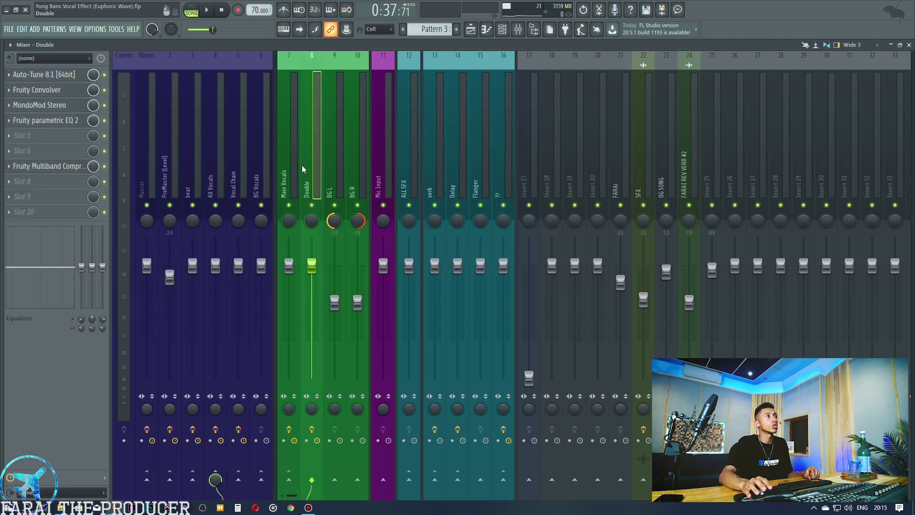
{"action": "key", "text": "Left"}
{"action": "key", "text": "Left"}
{"action": "key", "text": "Left"}
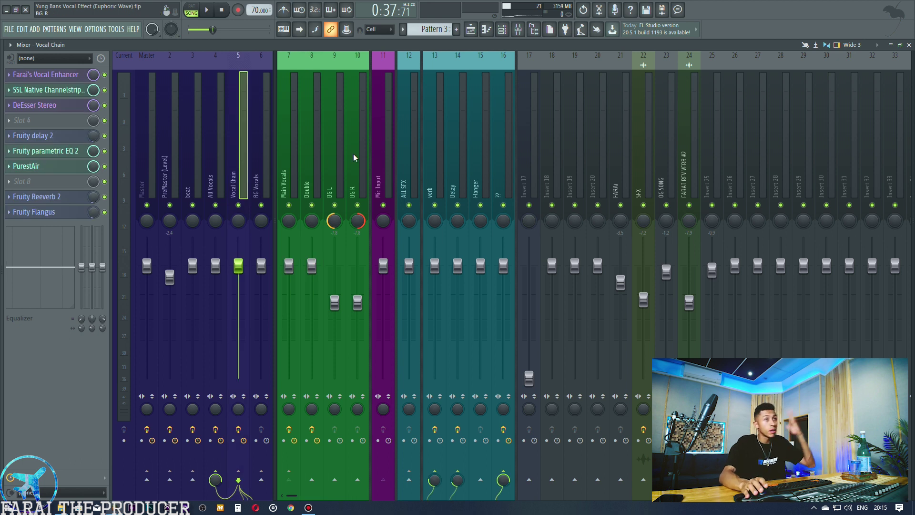
{"action": "left_click", "coordinate": [292, 143]}
{"action": "key", "text": "Right"}
{"action": "key", "text": "Left"}
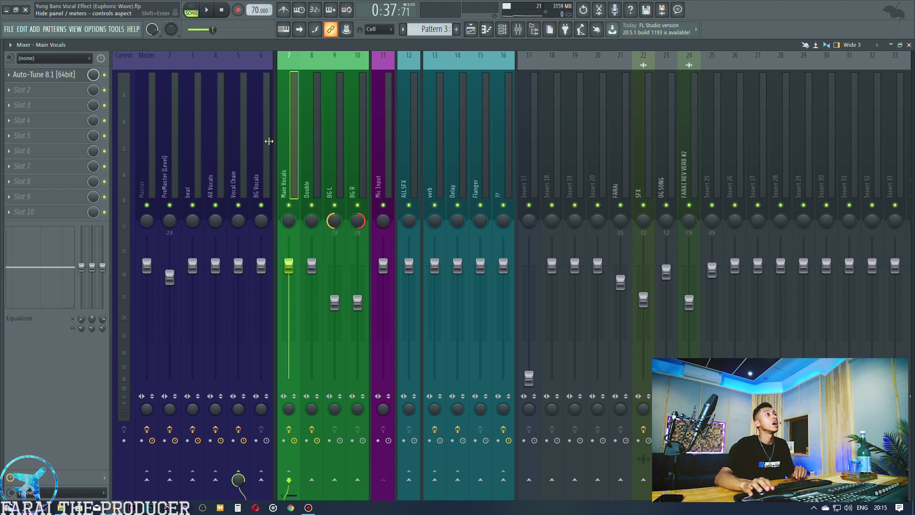
Step: Open Auto-Tune 8 on Main Vocals and position its window to review C Minor, retune speed 5
{"action": "left_click", "coordinate": [67, 75]}
{"action": "left_click_drag", "start_coordinate": [289, 123], "coordinate": [604, 136]}
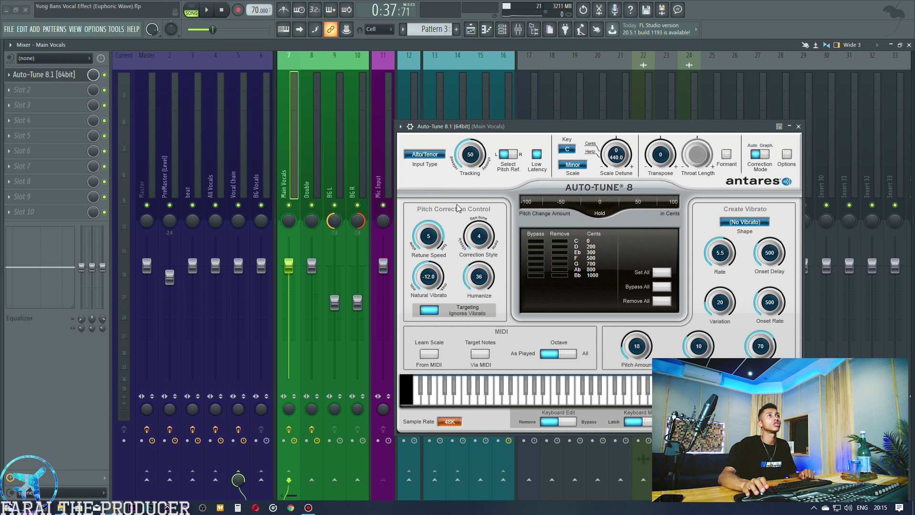
{"action": "left_click_drag", "start_coordinate": [535, 126], "coordinate": [533, 145]}
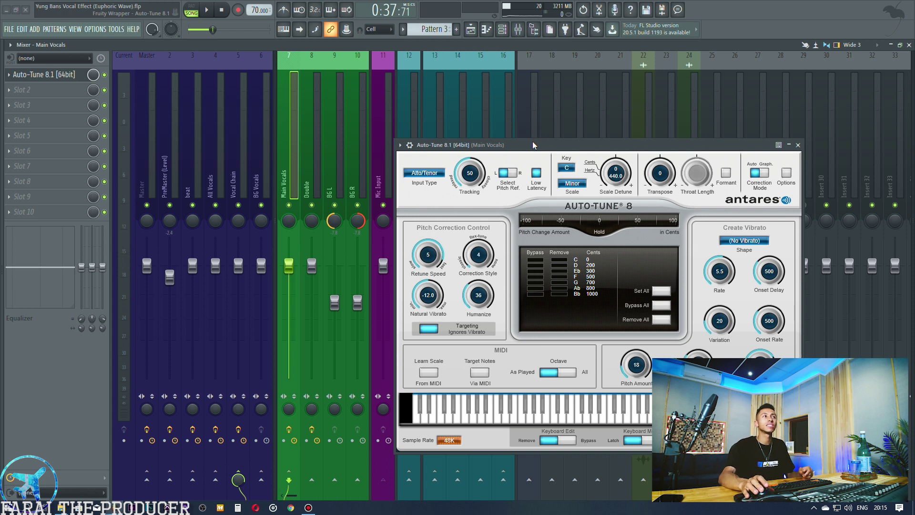
{"action": "left_click_drag", "start_coordinate": [532, 141], "coordinate": [526, 124]}
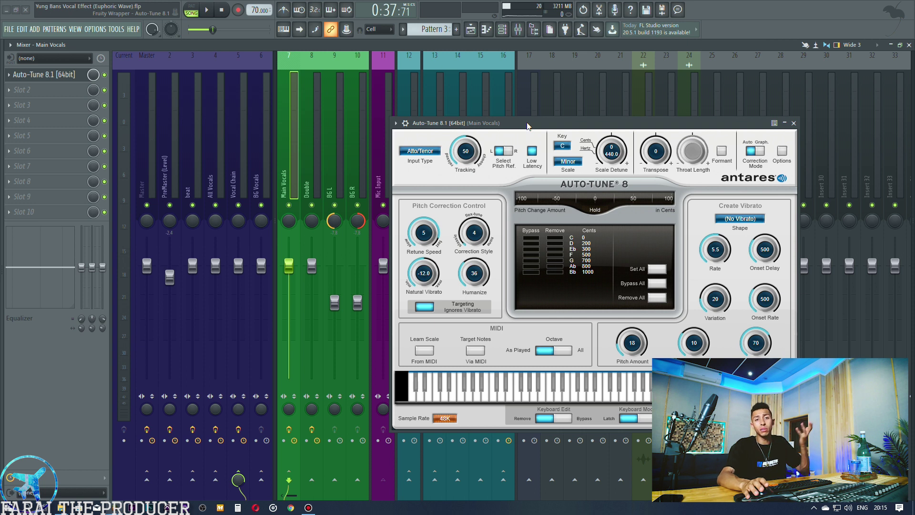
{"action": "left_click_drag", "start_coordinate": [527, 125], "coordinate": [531, 120]}
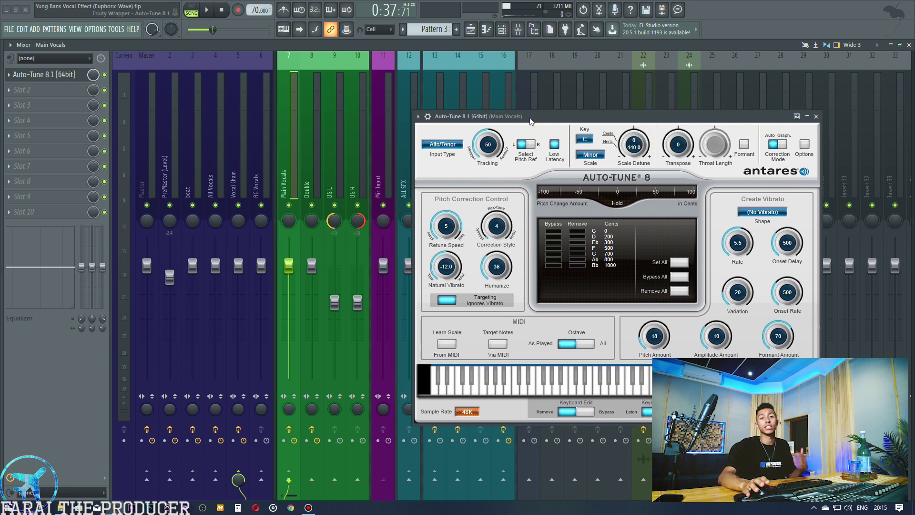
Step: Close Auto-Tune and open the Vocal Enhancer on Vocal Chain in an enlarged window
{"action": "key", "text": "Escape"}
{"action": "left_click", "coordinate": [247, 135]}
{"action": "left_click", "coordinate": [46, 75]}
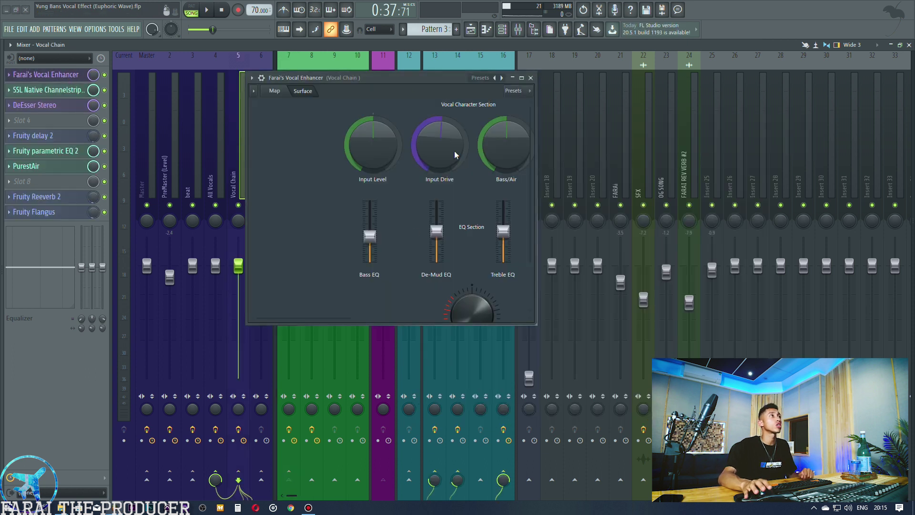
{"action": "left_click_drag", "start_coordinate": [413, 78], "coordinate": [376, 67]}
{"action": "left_click_drag", "start_coordinate": [499, 314], "coordinate": [666, 348]}
{"action": "left_click_drag", "start_coordinate": [419, 64], "coordinate": [406, 68]}
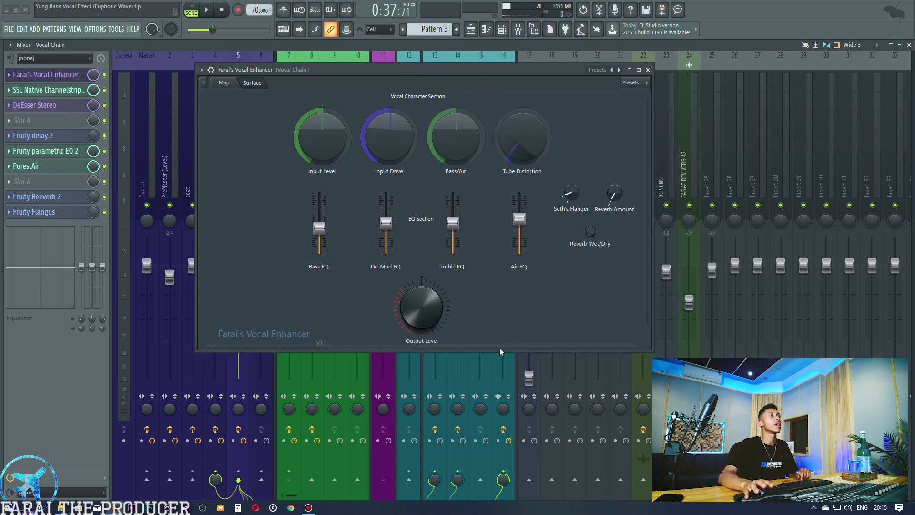
{"action": "left_click_drag", "start_coordinate": [493, 352], "coordinate": [493, 343]}
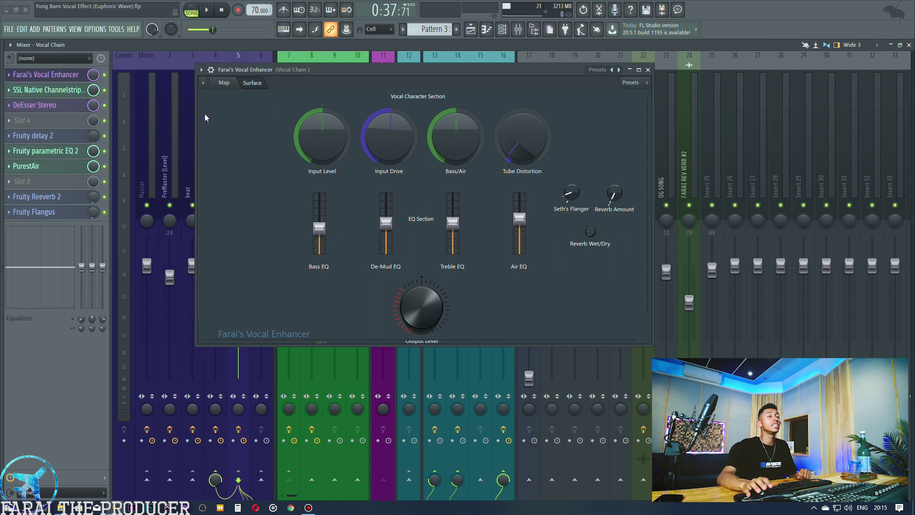
Step: Browse empty slot 4's plugin list without adding anything, then close the Vocal Enhancer
{"action": "left_click", "coordinate": [22, 121]}
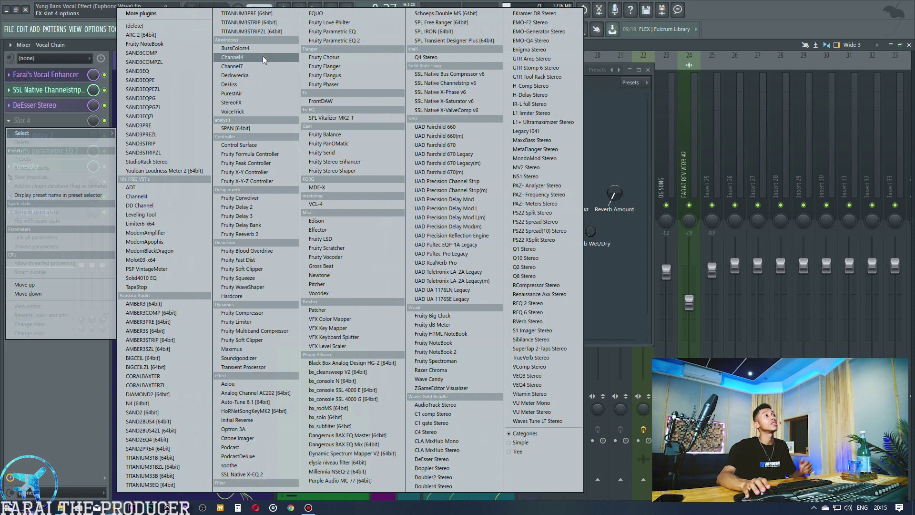
{"action": "key", "text": "Escape"}
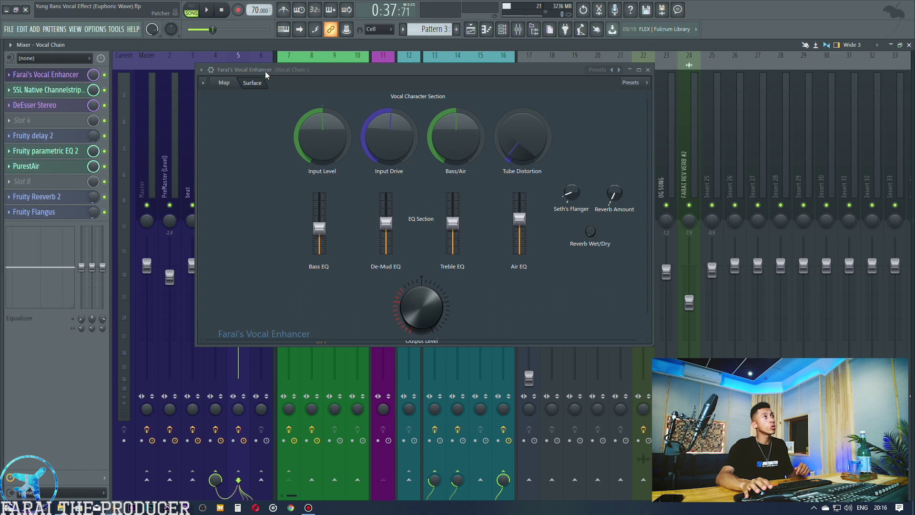
{"action": "left_click_drag", "start_coordinate": [270, 70], "coordinate": [274, 76]}
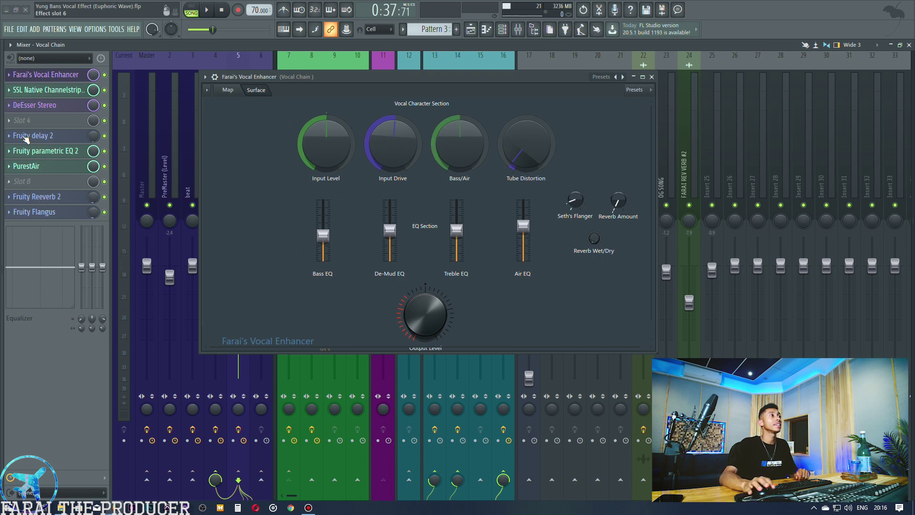
{"action": "left_click", "coordinate": [56, 75]}
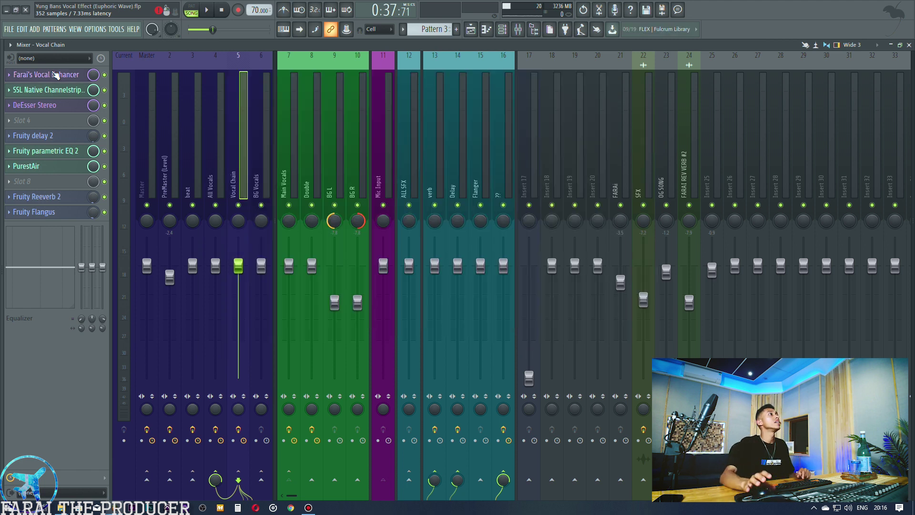
Step: Open SSL Native Channelstrip v6 on Vocal Chain and reposition it to review its Default Preset
{"action": "left_click", "coordinate": [47, 90]}
{"action": "left_click_drag", "start_coordinate": [327, 203], "coordinate": [339, 176]}
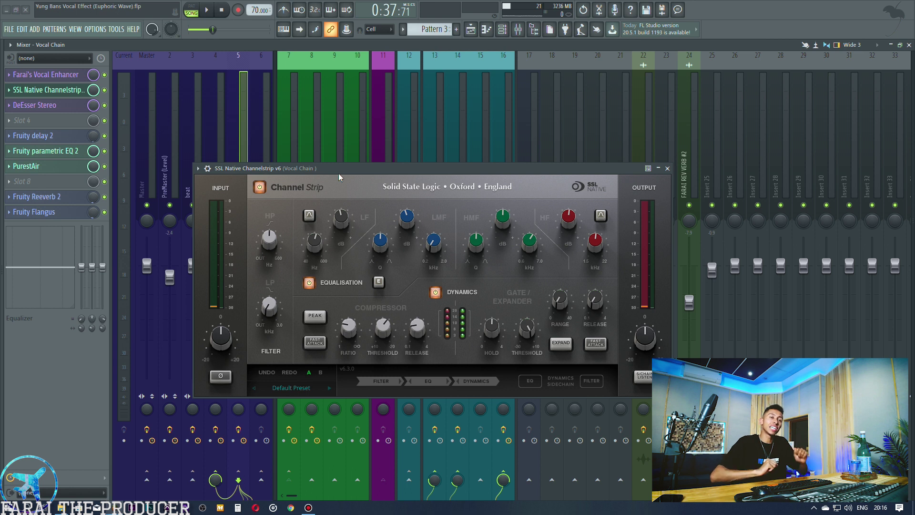
{"action": "left_click_drag", "start_coordinate": [338, 175], "coordinate": [346, 166]}
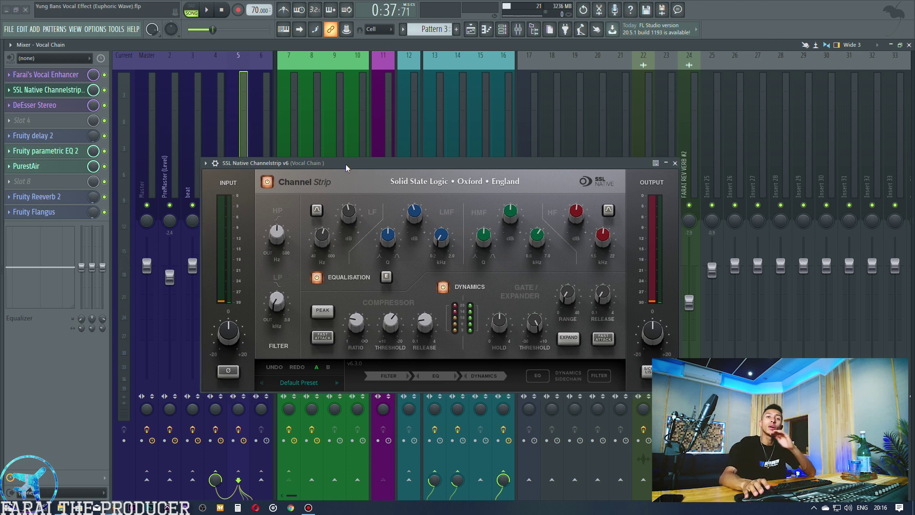
{"action": "left_click_drag", "start_coordinate": [345, 164], "coordinate": [348, 154]}
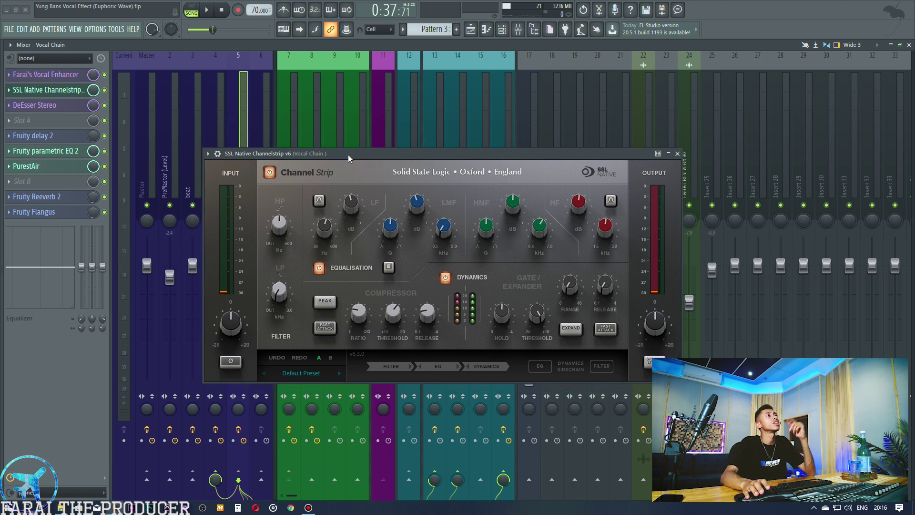
{"action": "mouse_move", "coordinate": [281, 227]}
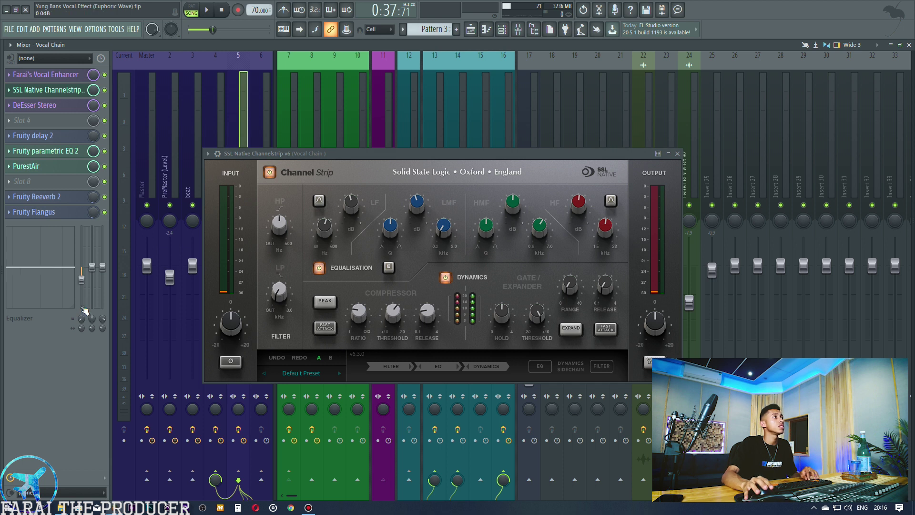
{"action": "mouse_move", "coordinate": [358, 201]}
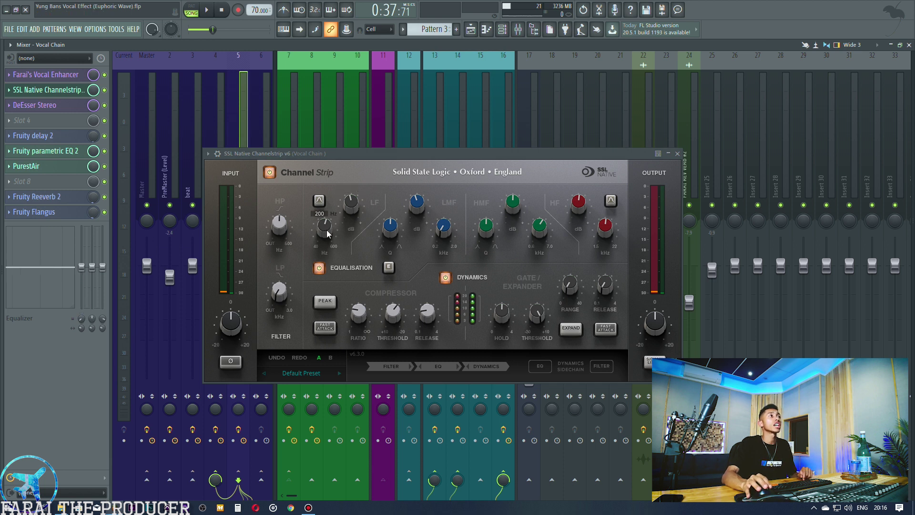
{"action": "mouse_move", "coordinate": [451, 233]}
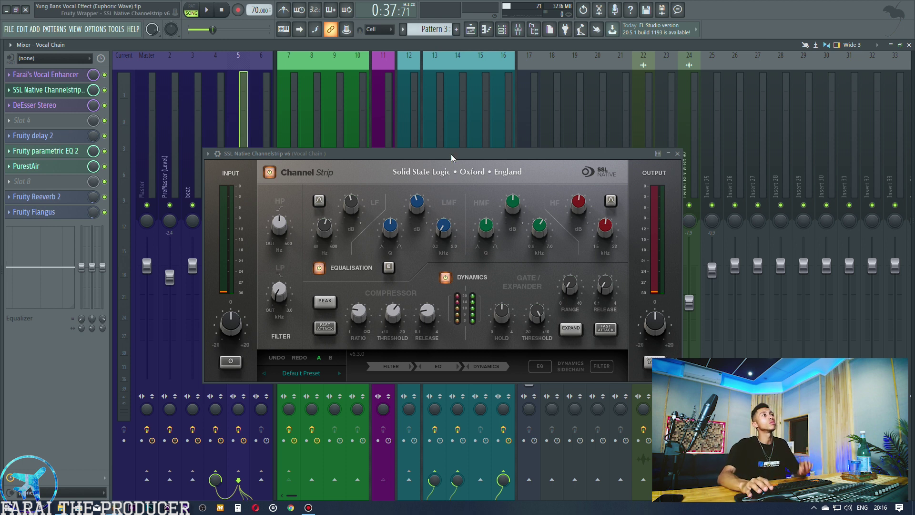
{"action": "left_click_drag", "start_coordinate": [451, 154], "coordinate": [420, 157]}
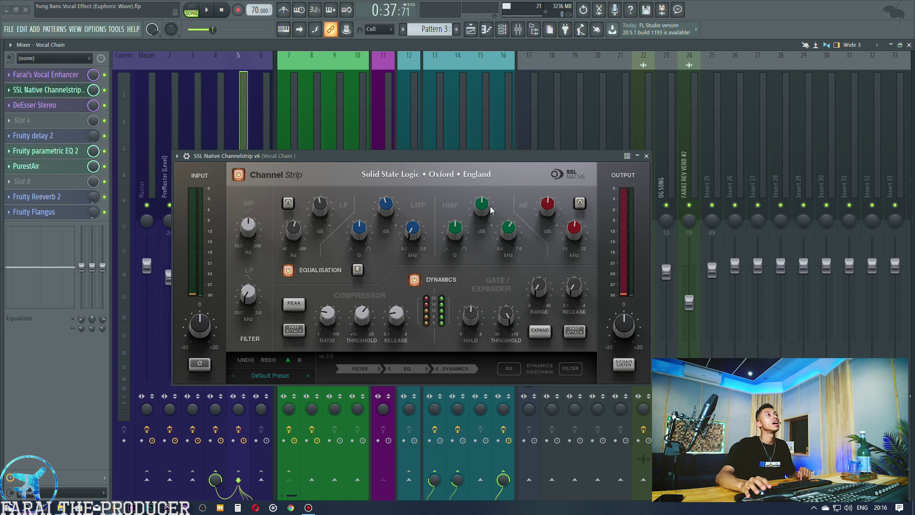
{"action": "mouse_move", "coordinate": [512, 229]}
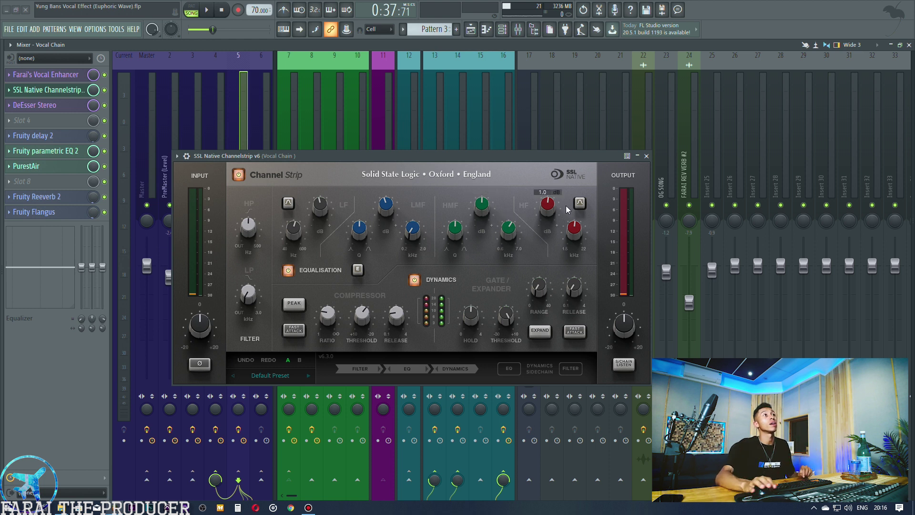
{"action": "mouse_move", "coordinate": [578, 230]}
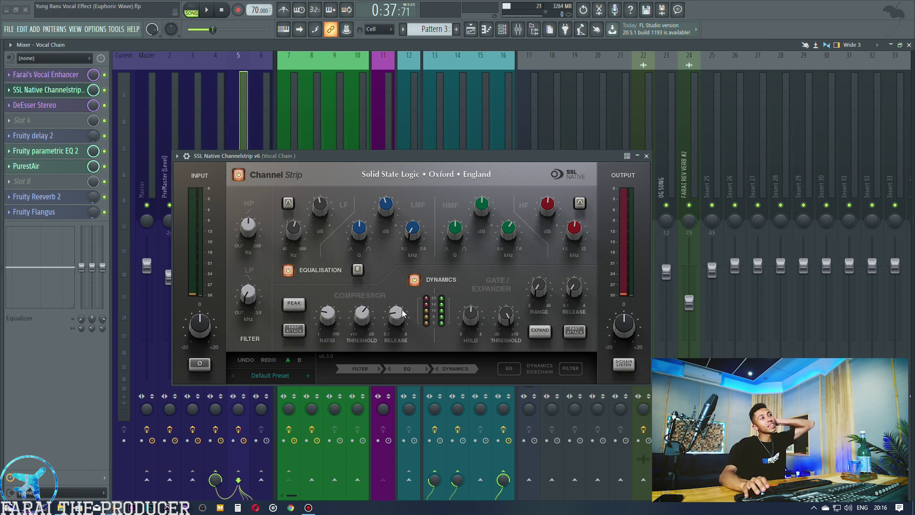
{"action": "left_click_drag", "start_coordinate": [373, 158], "coordinate": [424, 156]}
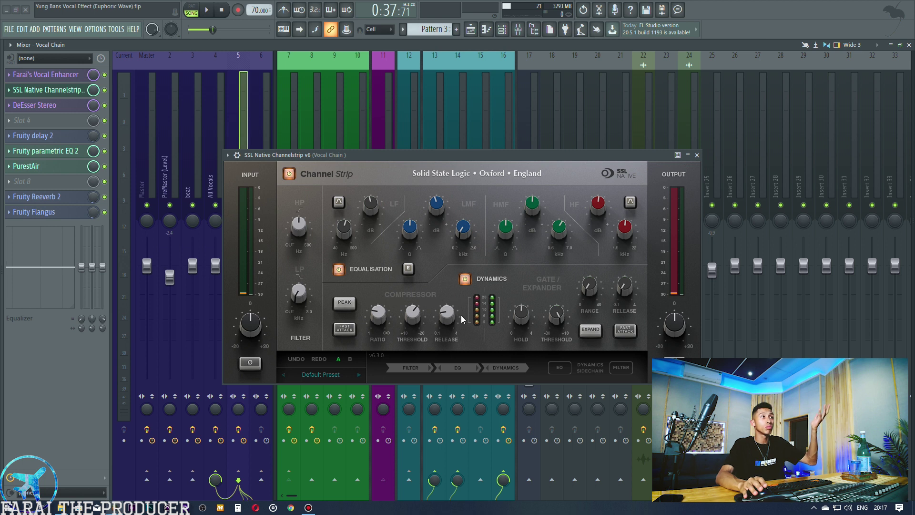
Step: Open the DeEsser Stereo plugin window on Vocal Chain and place it over the mixer
{"action": "mouse_move", "coordinate": [446, 316]}
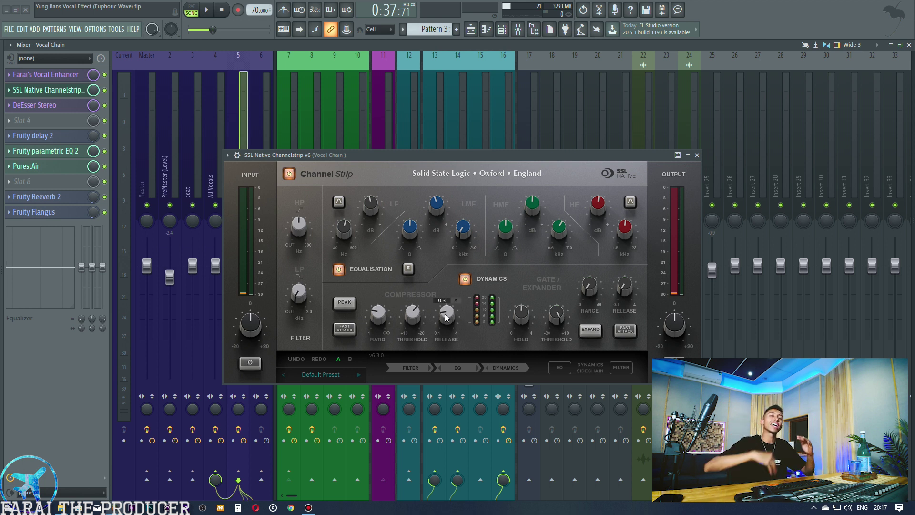
{"action": "mouse_move", "coordinate": [413, 315]}
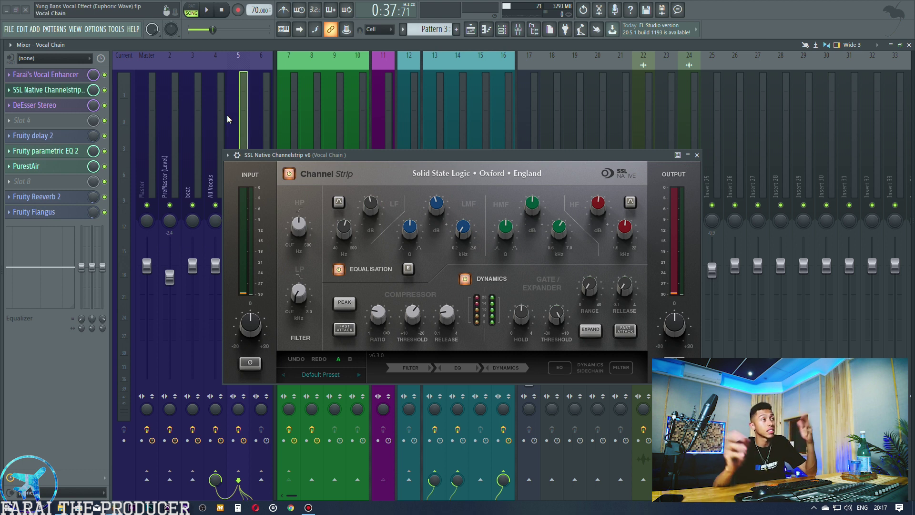
{"action": "left_click", "coordinate": [64, 95]}
{"action": "left_click", "coordinate": [42, 106]}
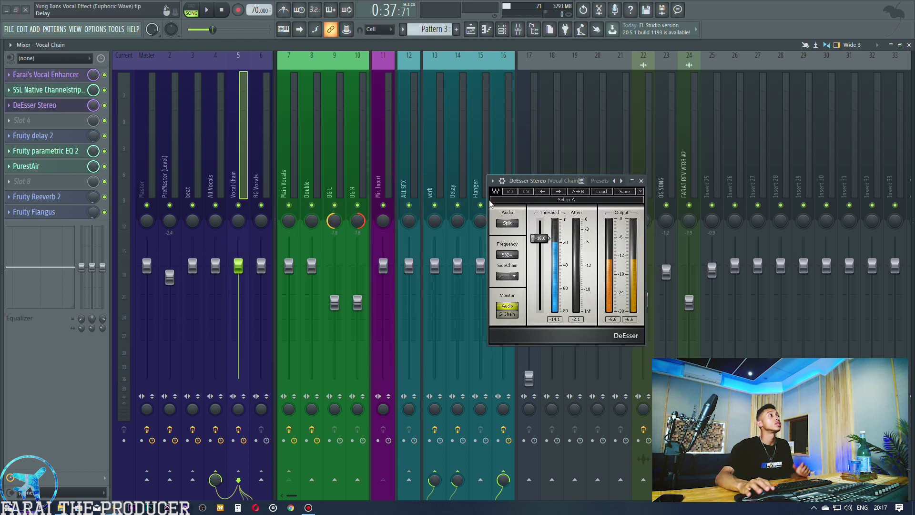
{"action": "left_click_drag", "start_coordinate": [559, 184], "coordinate": [546, 162]}
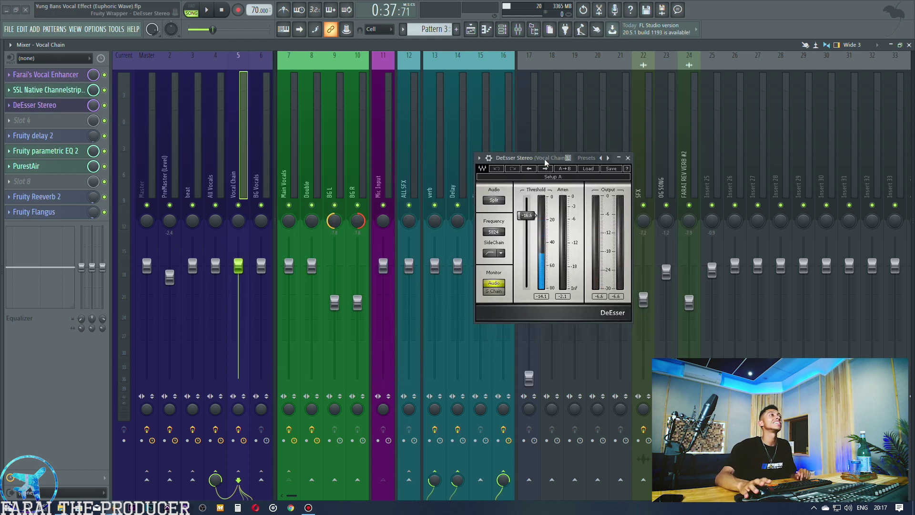
Step: Reset the DeEsser peak readout and play the arrangement further along to hear the vocals
{"action": "left_click", "coordinate": [562, 296]}
{"action": "left_click", "coordinate": [470, 29]}
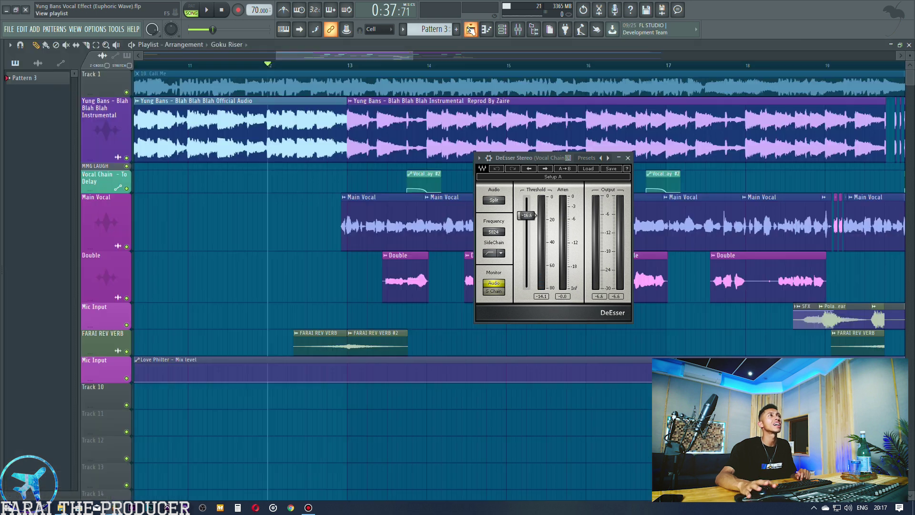
{"action": "left_click", "coordinate": [314, 64]}
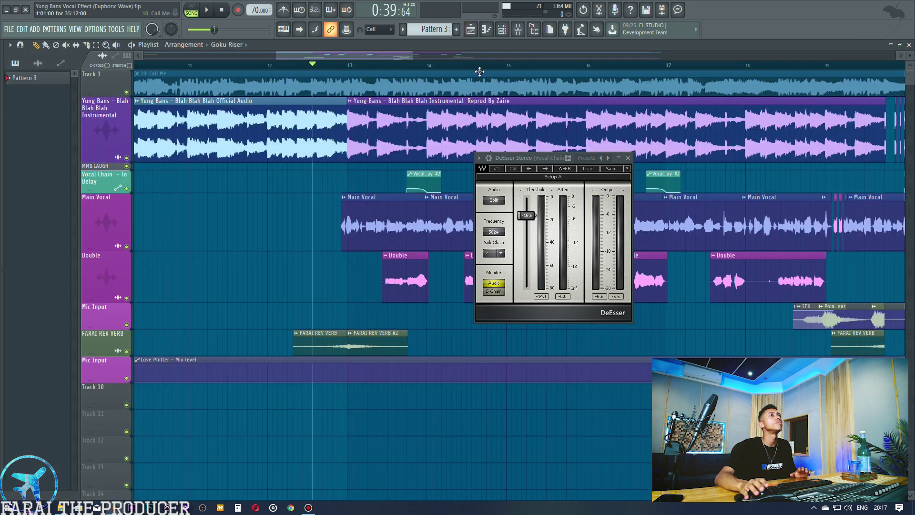
{"action": "key", "text": "space"}
{"action": "scroll", "coordinate": [315, 65], "scroll_direction": "down", "scroll_amount": 2}
{"action": "scroll", "coordinate": [316, 66], "scroll_direction": "down", "scroll_amount": 1}
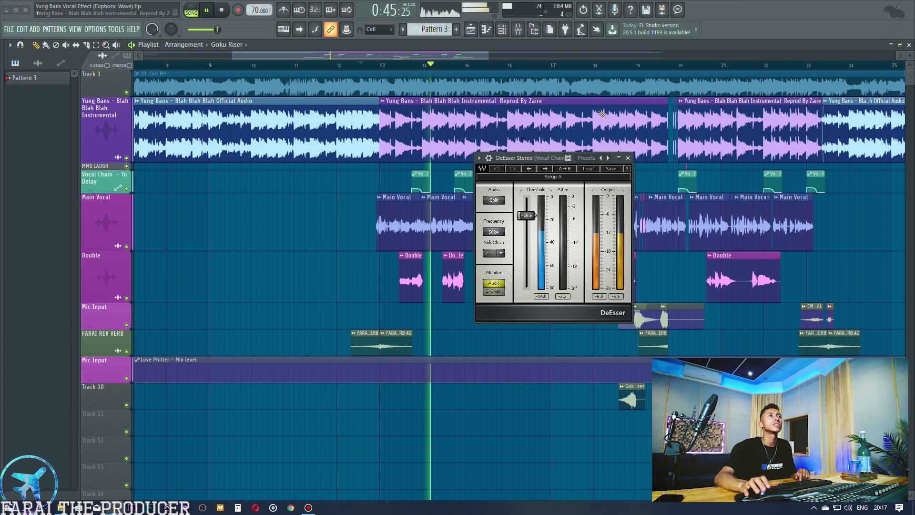
{"action": "left_click_drag", "start_coordinate": [550, 161], "coordinate": [512, 275]}
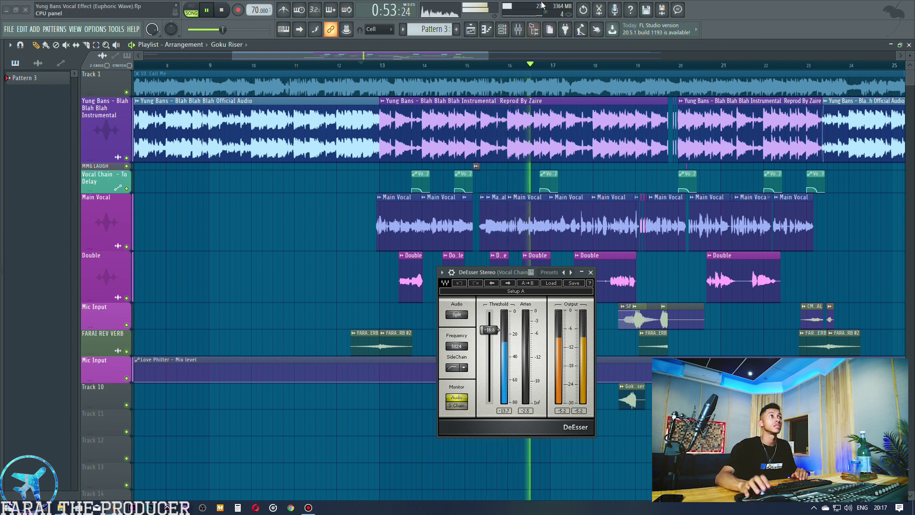
{"action": "key", "text": "space"}
Step: Replay the song from bar 16, then bring the full Mixer back with F9
{"action": "scroll", "coordinate": [521, 70], "scroll_direction": "up", "scroll_amount": 5}
{"action": "scroll", "coordinate": [522, 71], "scroll_direction": "up", "scroll_amount": 1}
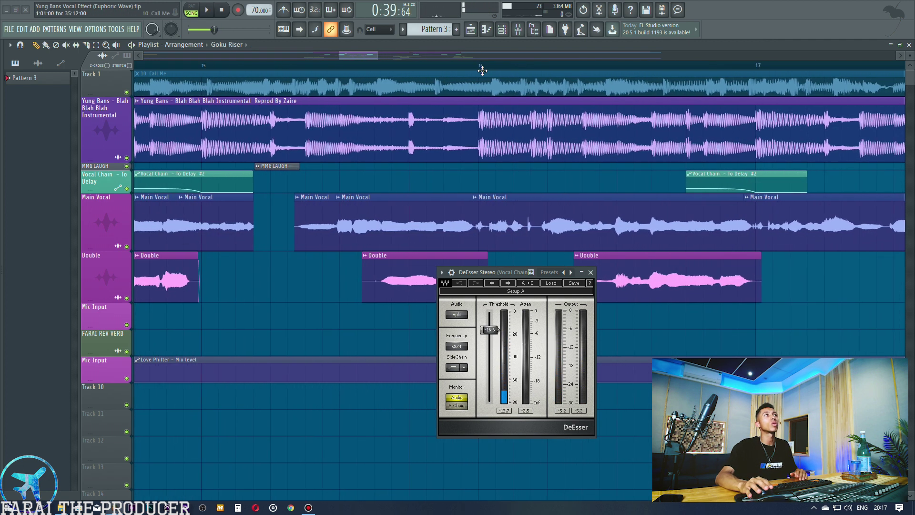
{"action": "left_click", "coordinate": [482, 65]}
{"action": "key", "text": "space"}
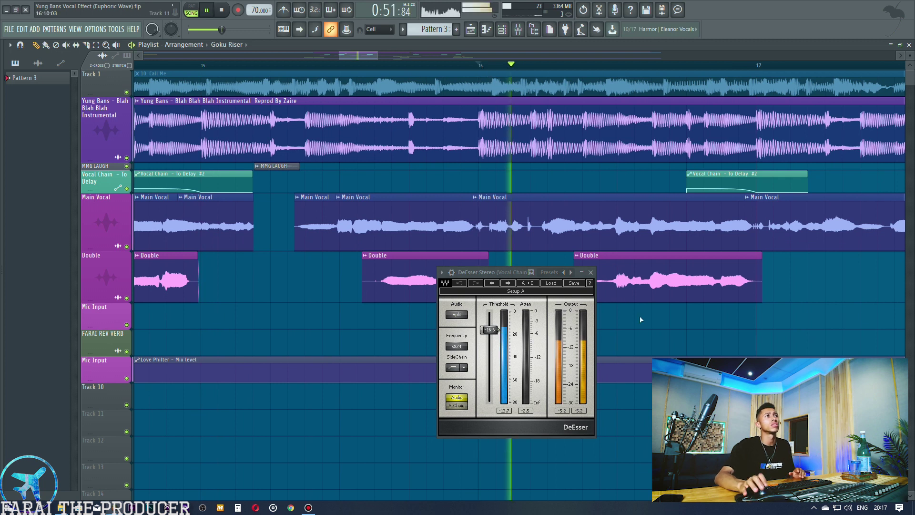
{"action": "key", "text": "space"}
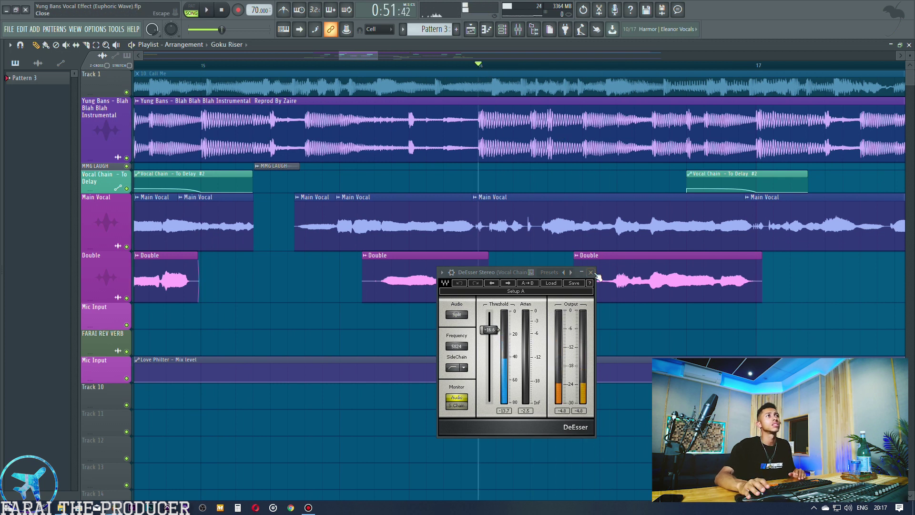
{"action": "key", "text": "F9"}
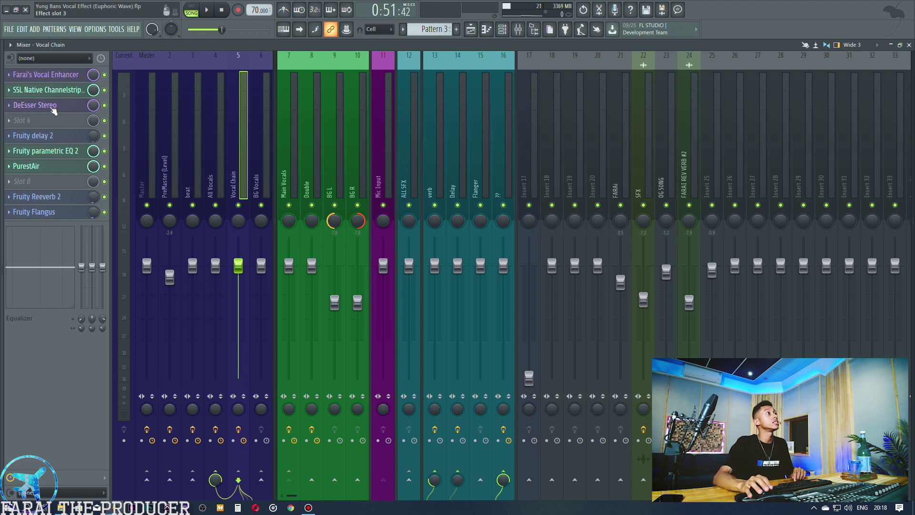
{"action": "left_click", "coordinate": [53, 107]}
{"action": "left_click", "coordinate": [53, 107]}
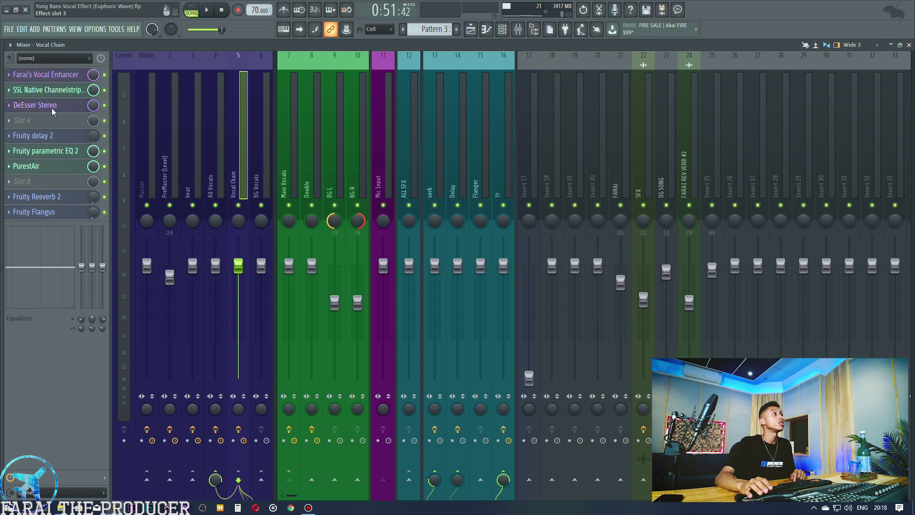
{"action": "left_click", "coordinate": [60, 138]}
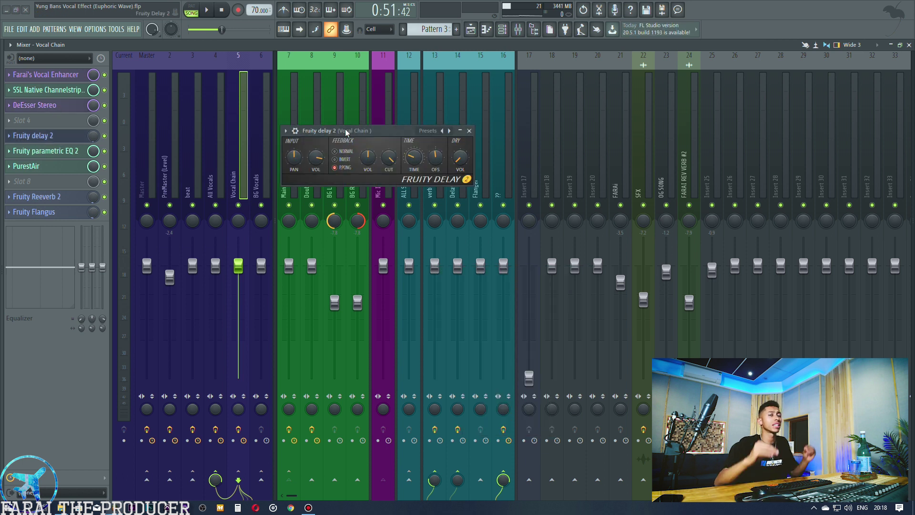
{"action": "left_click_drag", "start_coordinate": [346, 132], "coordinate": [351, 160]}
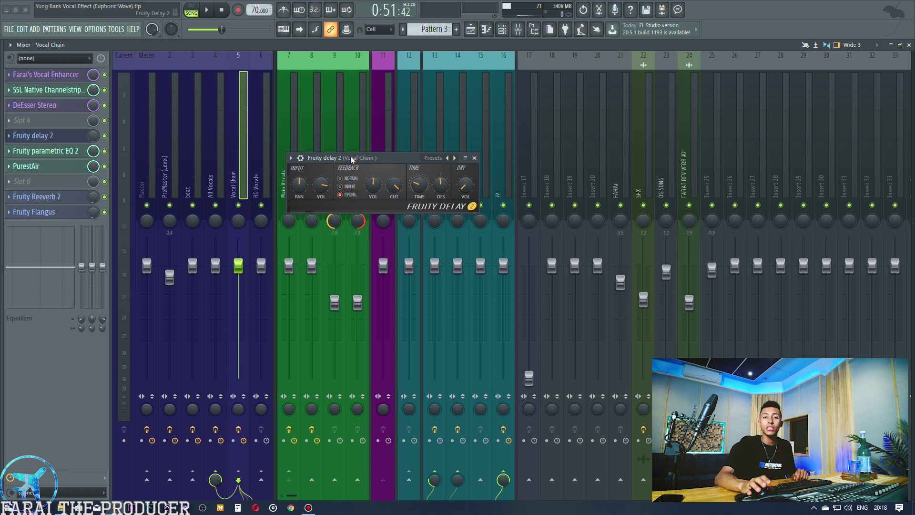
{"action": "left_click", "coordinate": [53, 139]}
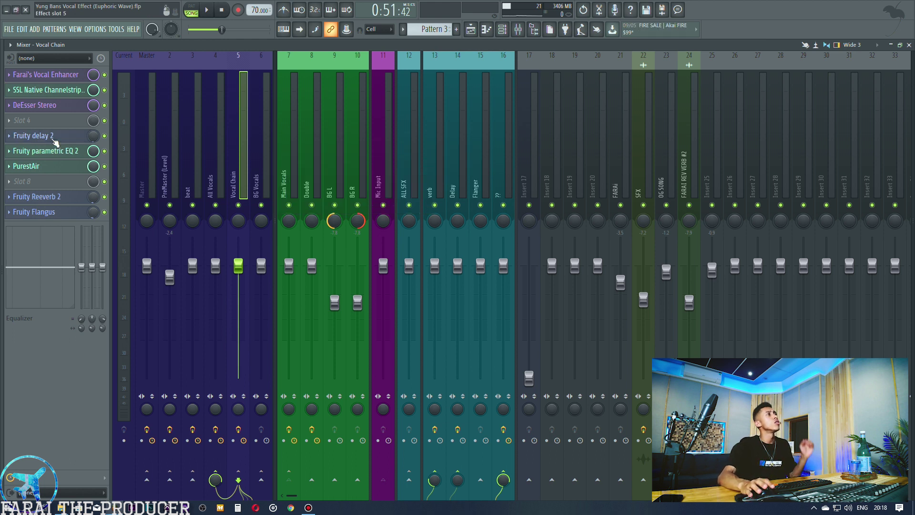
{"action": "left_click", "coordinate": [54, 138]}
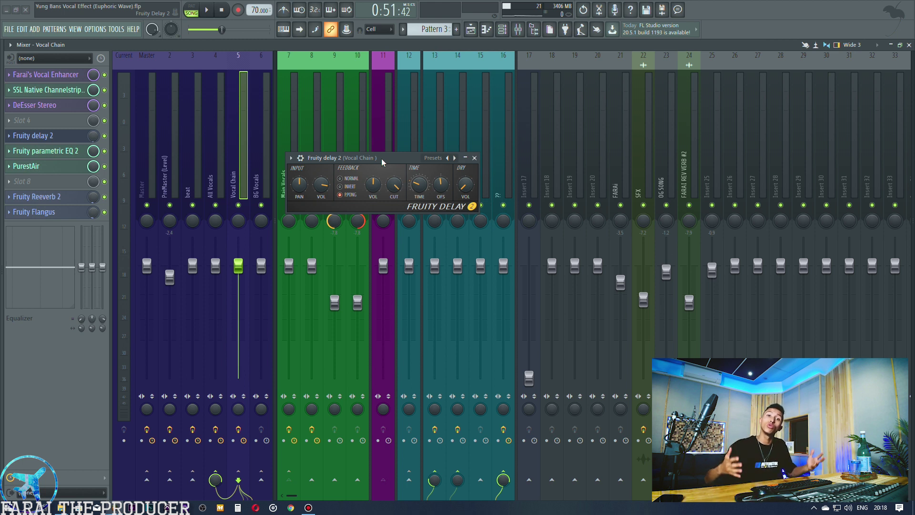
{"action": "left_click_drag", "start_coordinate": [381, 158], "coordinate": [434, 153]}
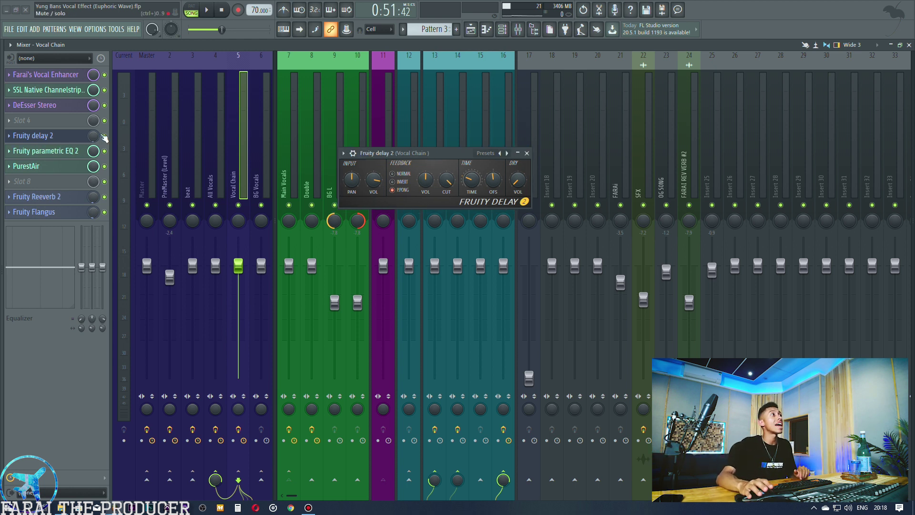
{"action": "left_click", "coordinate": [64, 138]}
{"action": "left_click", "coordinate": [64, 138]}
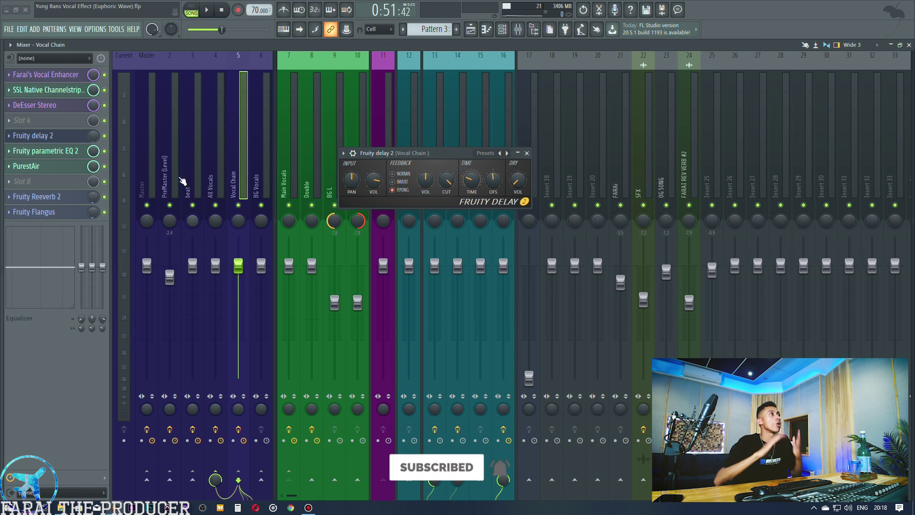
{"action": "left_click", "coordinate": [66, 137]}
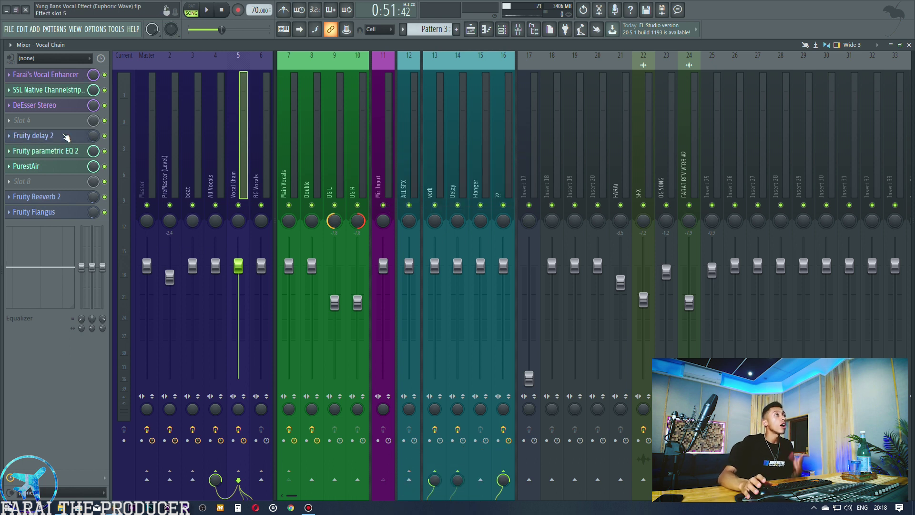
{"action": "left_click", "coordinate": [69, 150]}
{"action": "left_click_drag", "start_coordinate": [477, 119], "coordinate": [427, 117]}
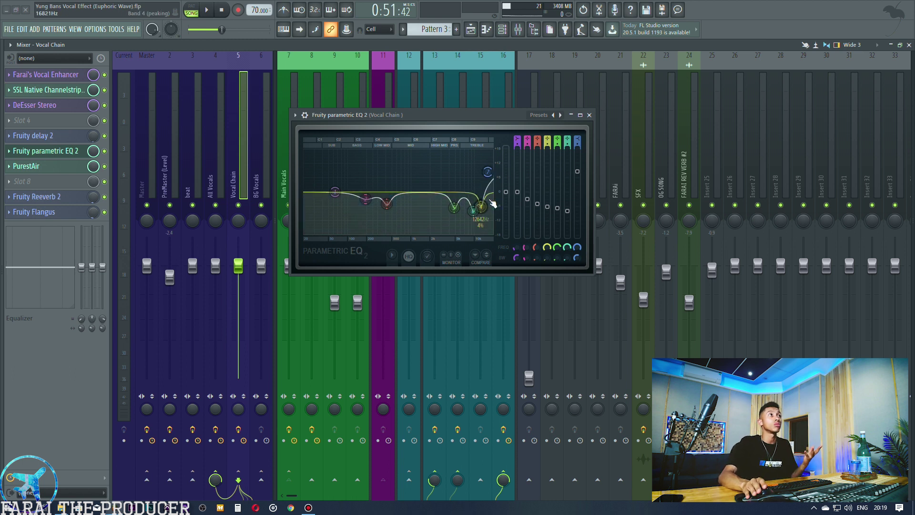
{"action": "left_click_drag", "start_coordinate": [428, 115], "coordinate": [496, 107]}
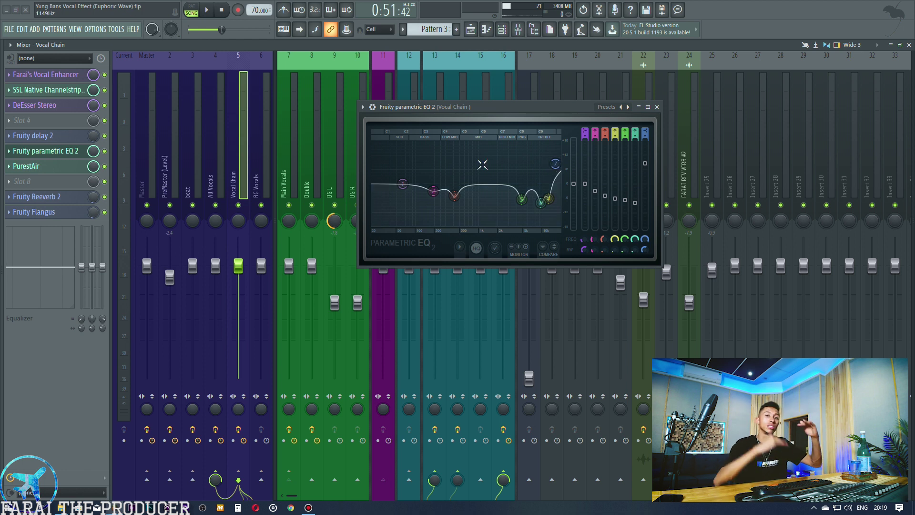
{"action": "left_click", "coordinate": [33, 150]}
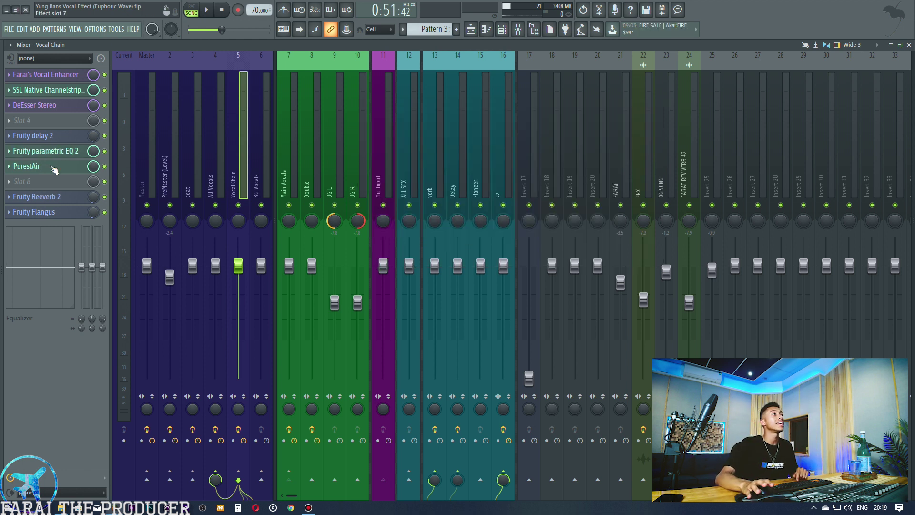
{"action": "left_click", "coordinate": [26, 166]}
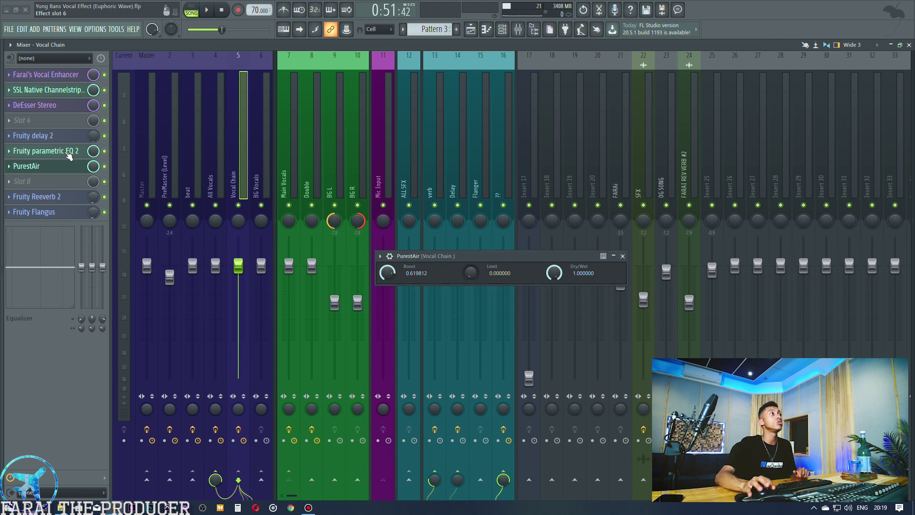
{"action": "left_click", "coordinate": [33, 151]}
{"action": "left_click_drag", "start_coordinate": [481, 111], "coordinate": [482, 93]}
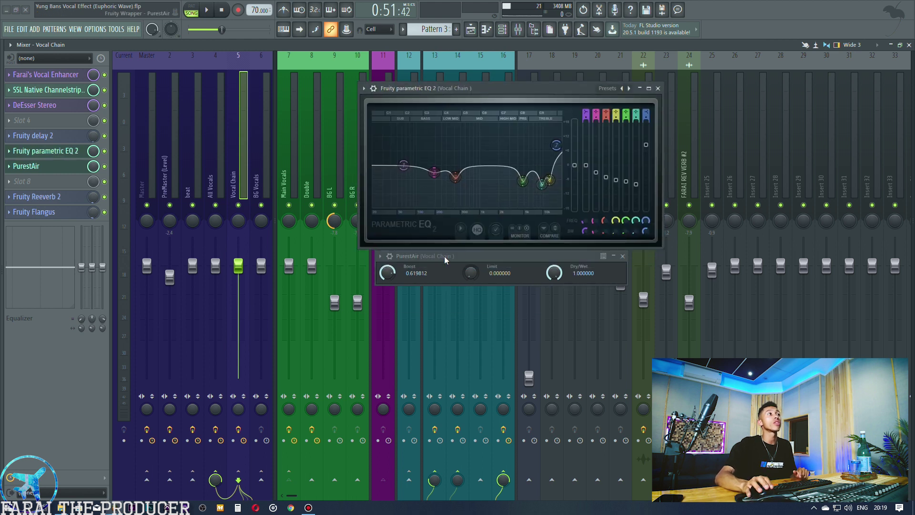
{"action": "left_click_drag", "start_coordinate": [445, 256], "coordinate": [453, 256]}
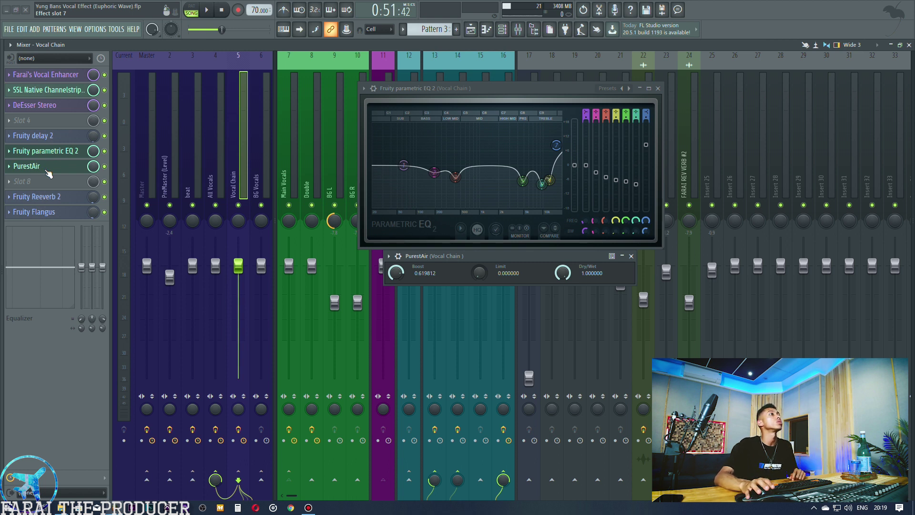
{"action": "left_click", "coordinate": [47, 171]}
Step: Close the parametric EQ and open Fruity Reeverb 2 and Fruity Flangus side by side
{"action": "left_click", "coordinate": [47, 153]}
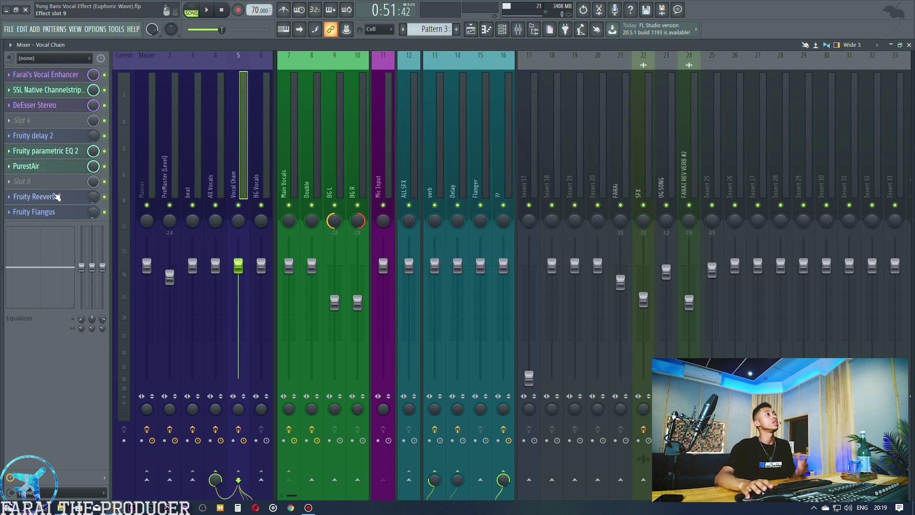
{"action": "left_click", "coordinate": [57, 200]}
{"action": "left_click", "coordinate": [46, 212]}
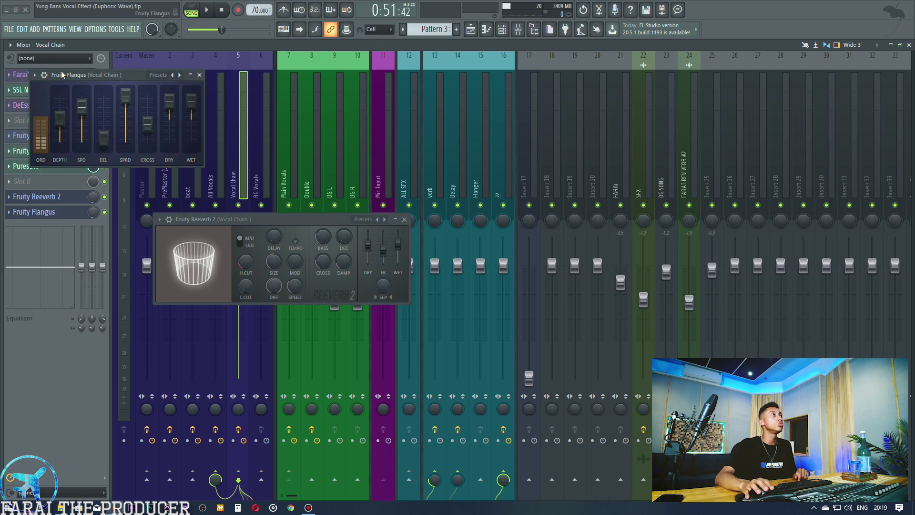
{"action": "left_click_drag", "start_coordinate": [63, 75], "coordinate": [445, 218]}
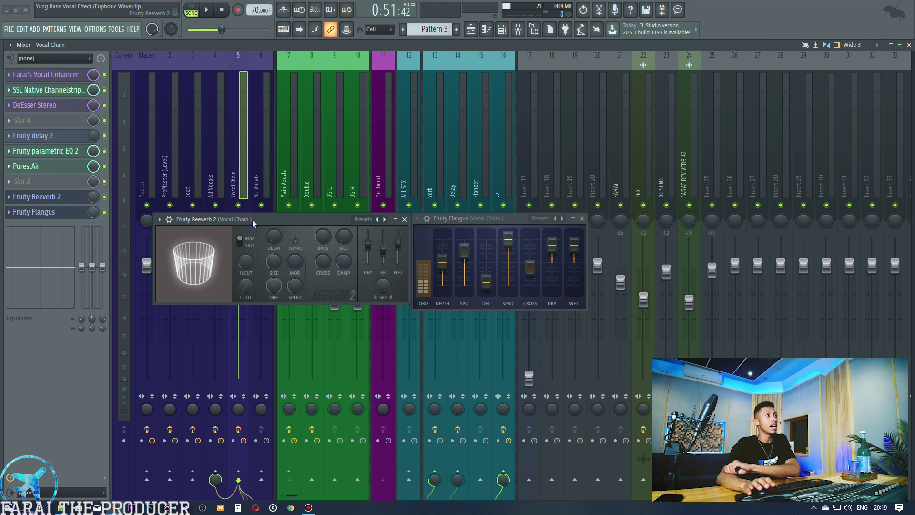
{"action": "left_click", "coordinate": [482, 220]}
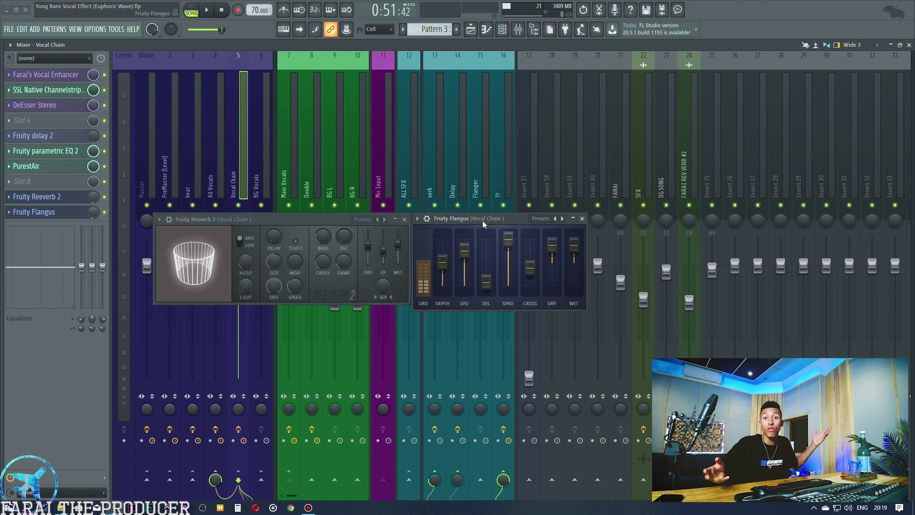
Step: Bypass Fruity Flangus and Fruity delay 2 and play the song to compare
{"action": "left_click", "coordinate": [104, 212]}
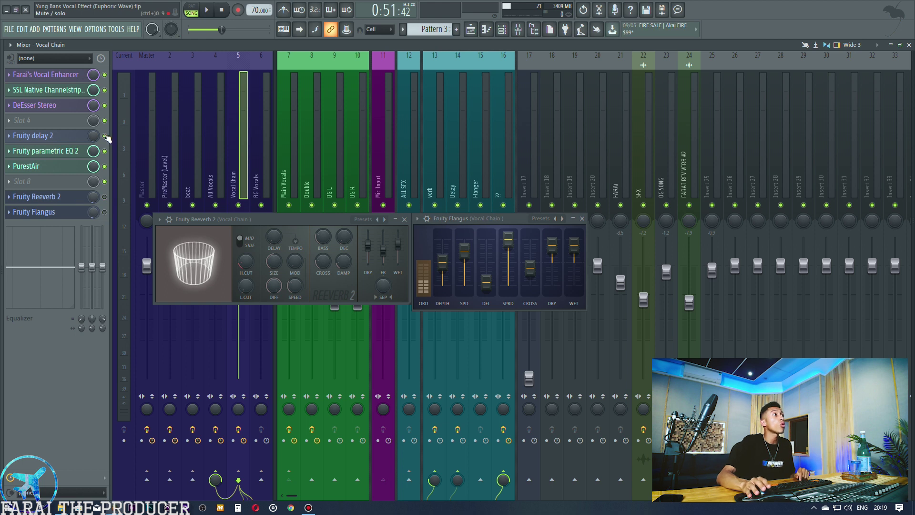
{"action": "left_click", "coordinate": [104, 136]}
{"action": "key", "text": "space"}
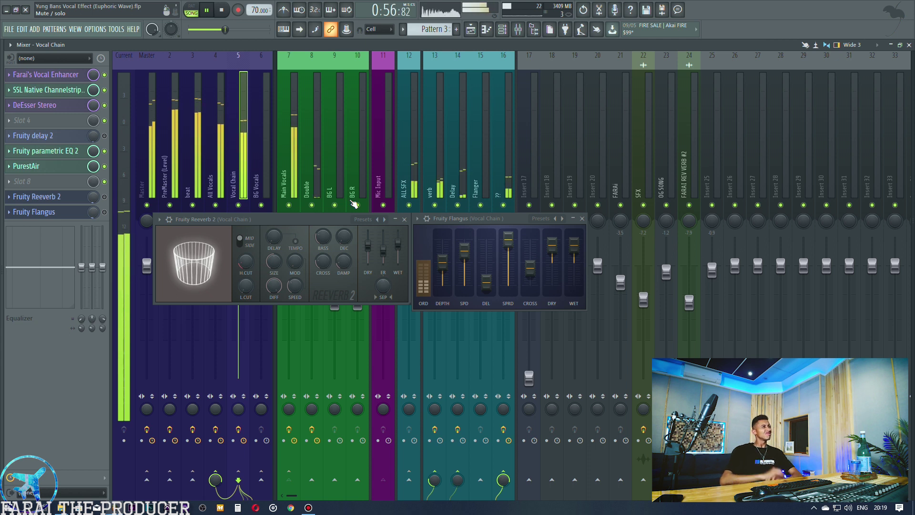
{"action": "key", "text": "space"}
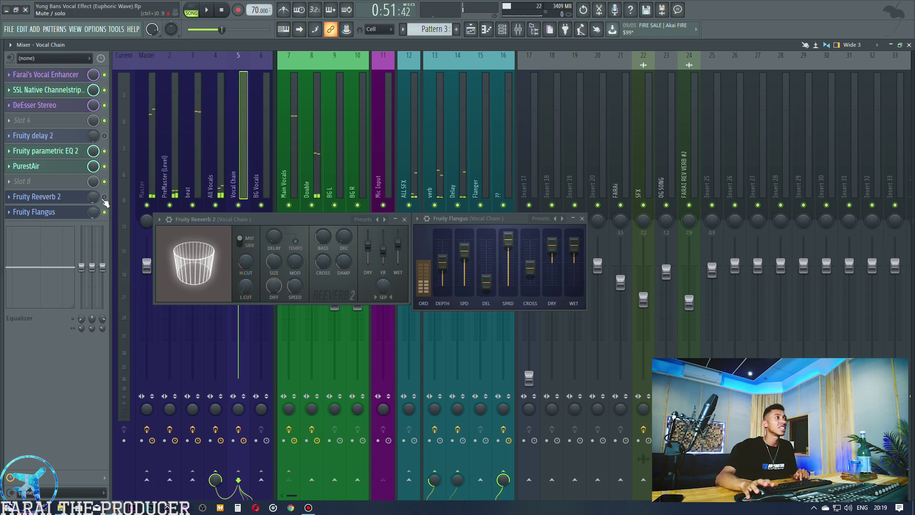
Step: Re-enable Fruity delay 2, resume playback and close the Flangus window
{"action": "left_click", "coordinate": [104, 135]}
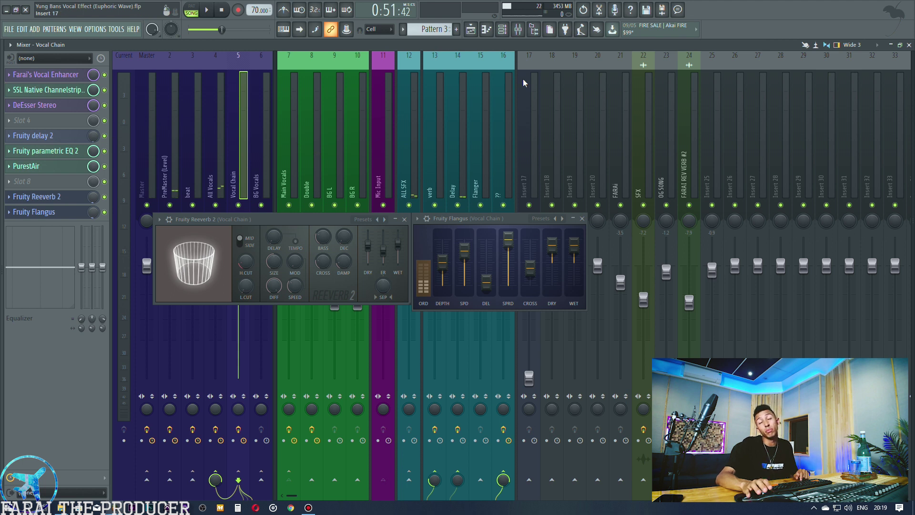
{"action": "key", "text": "space"}
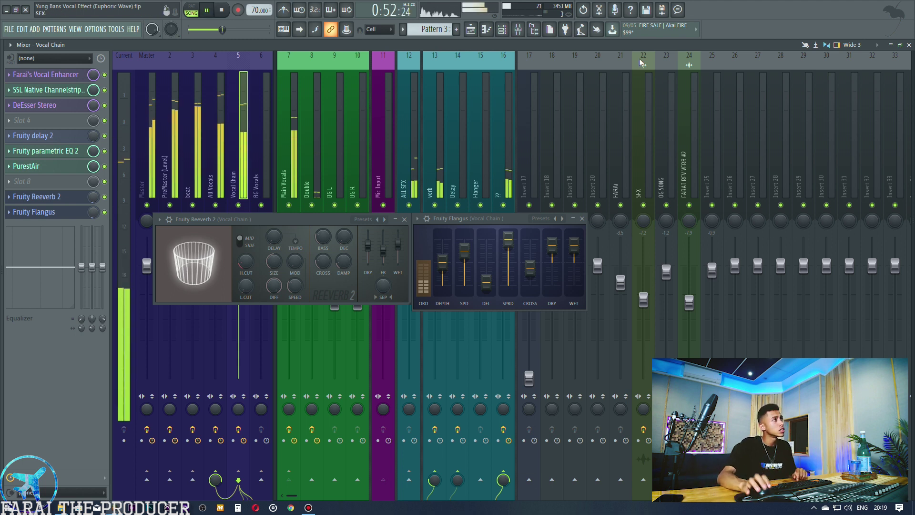
{"action": "left_click", "coordinate": [33, 212]}
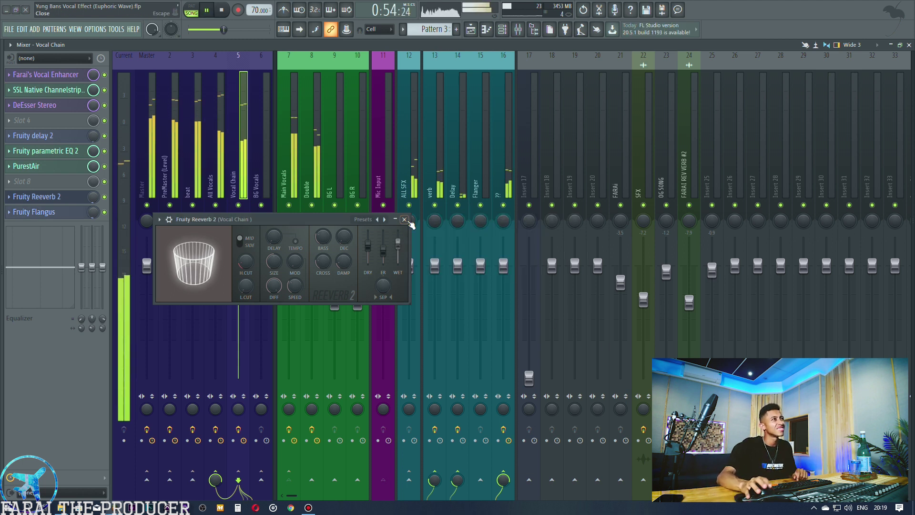
Step: Close Fruity Reeverb 2, stop playback, and briefly check the All Vocals bus's L1 limiter
{"action": "left_click", "coordinate": [33, 196]}
{"action": "key", "text": "space"}
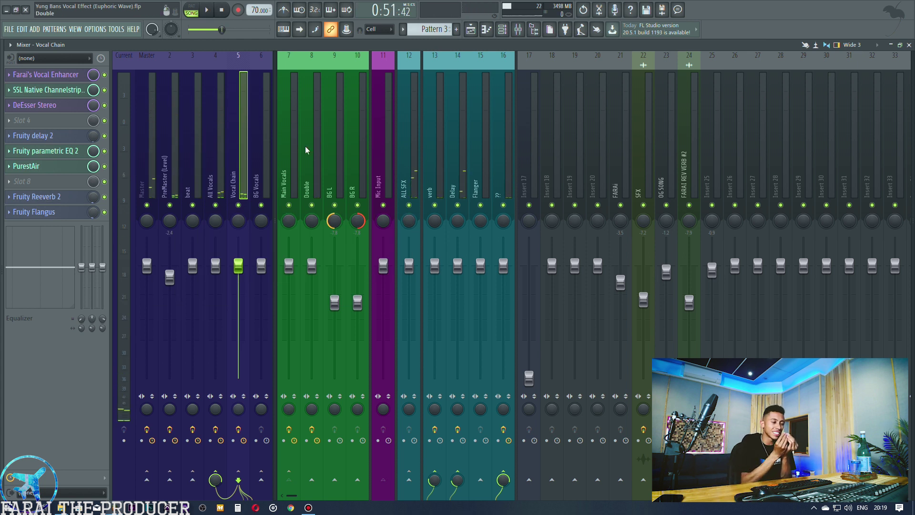
{"action": "left_click", "coordinate": [217, 183]}
{"action": "left_click", "coordinate": [48, 212]}
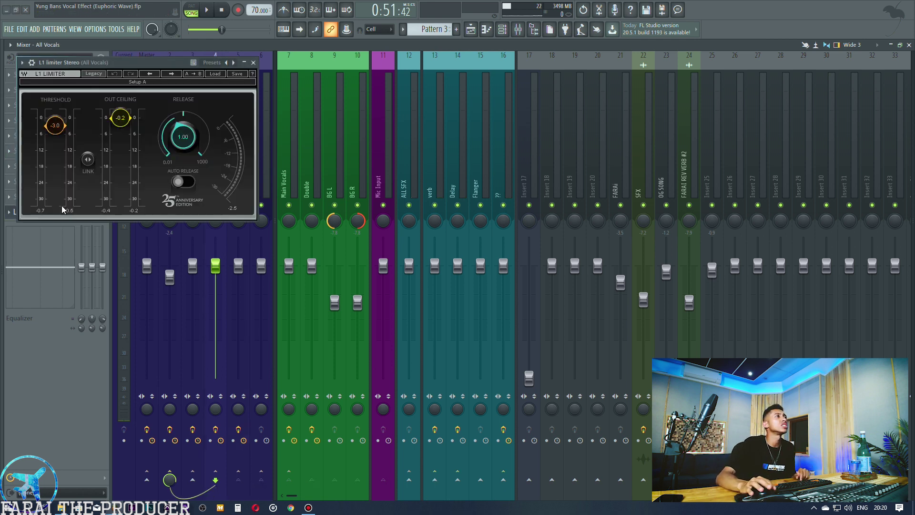
{"action": "left_click", "coordinate": [255, 67]}
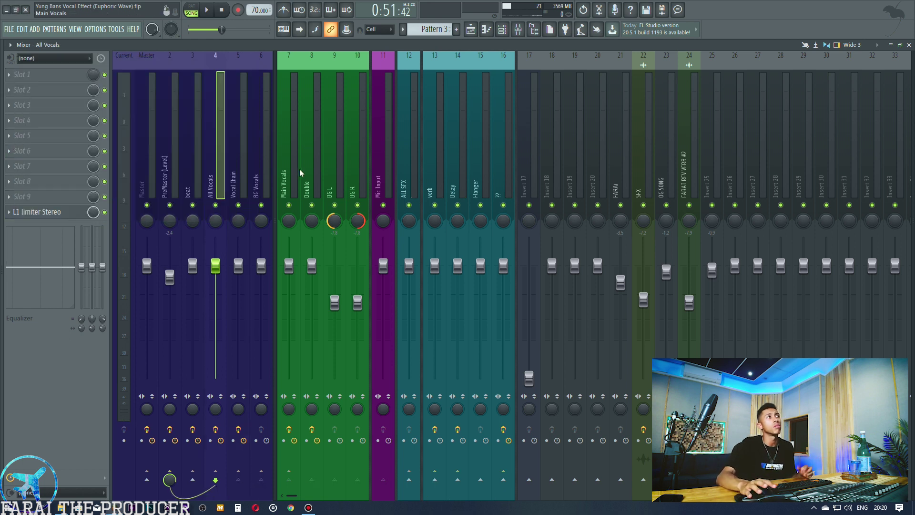
Step: Step through the Vocal Chain, Double, All Vocals and Main Vocals inserts, ending on Double
{"action": "left_click", "coordinate": [229, 164]}
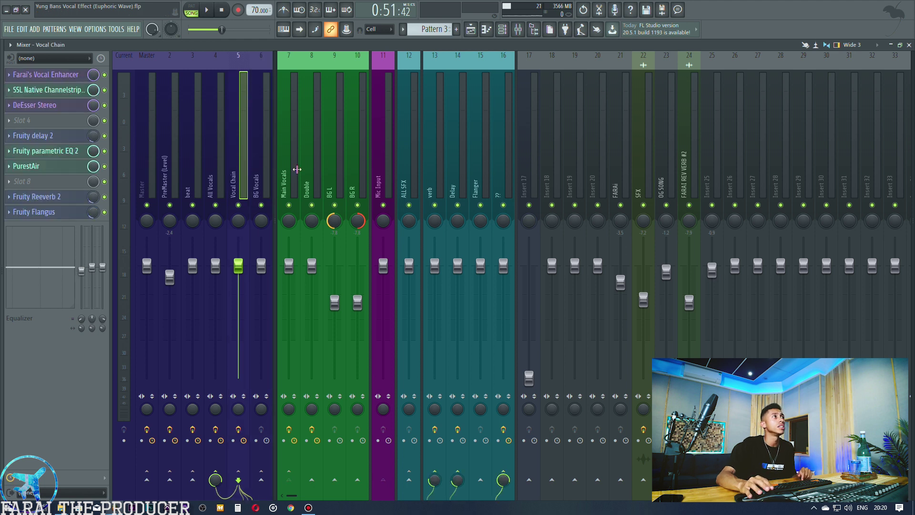
{"action": "left_click", "coordinate": [302, 164]}
{"action": "left_click", "coordinate": [215, 169]}
{"action": "left_click", "coordinate": [295, 165]}
{"action": "left_click", "coordinate": [229, 165]}
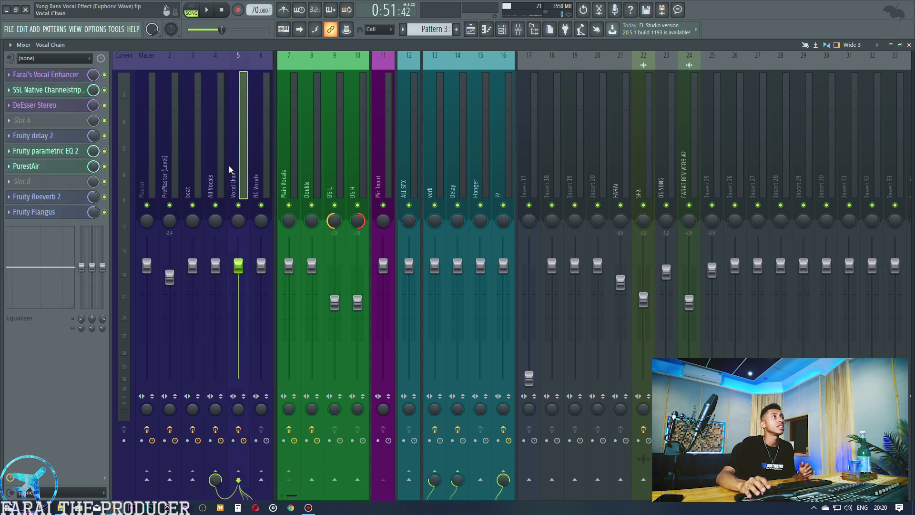
{"action": "left_click", "coordinate": [215, 157]}
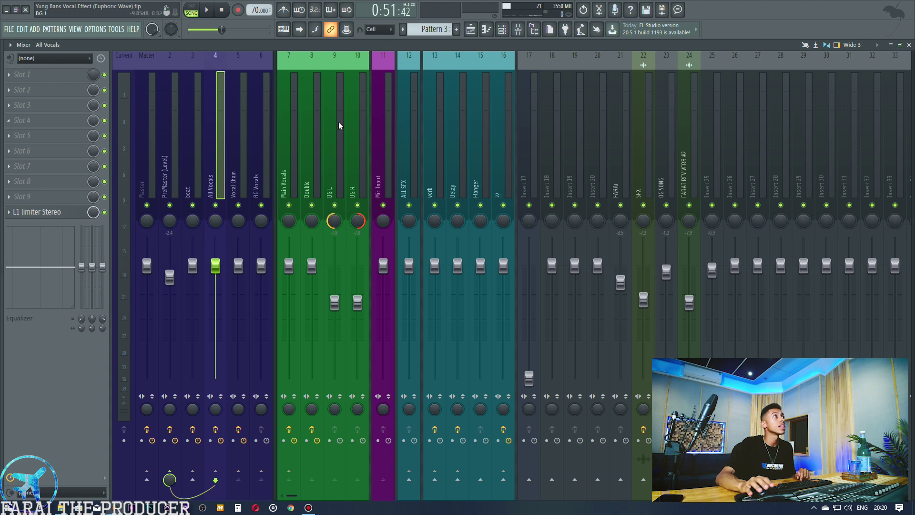
{"action": "left_click", "coordinate": [305, 140]}
Step: In the Playlist, move the song position back to bar 13
{"action": "left_click", "coordinate": [470, 29]}
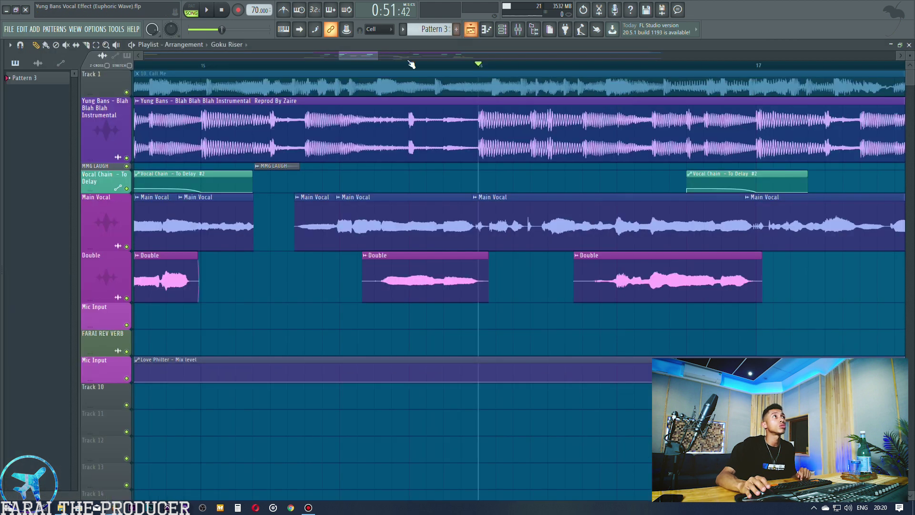
{"action": "scroll", "coordinate": [264, 66], "scroll_direction": "down", "scroll_amount": 3}
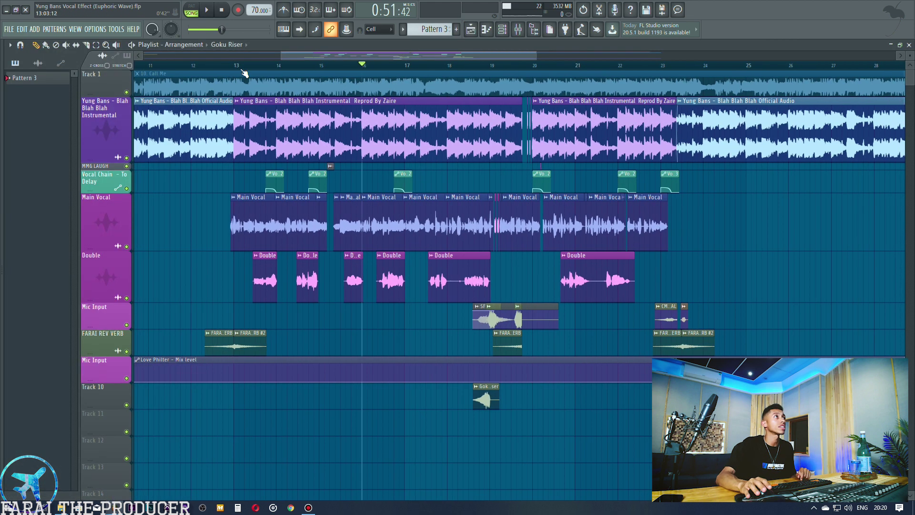
{"action": "left_click", "coordinate": [239, 65]}
{"action": "scroll", "coordinate": [240, 65], "scroll_direction": "up", "scroll_amount": 4}
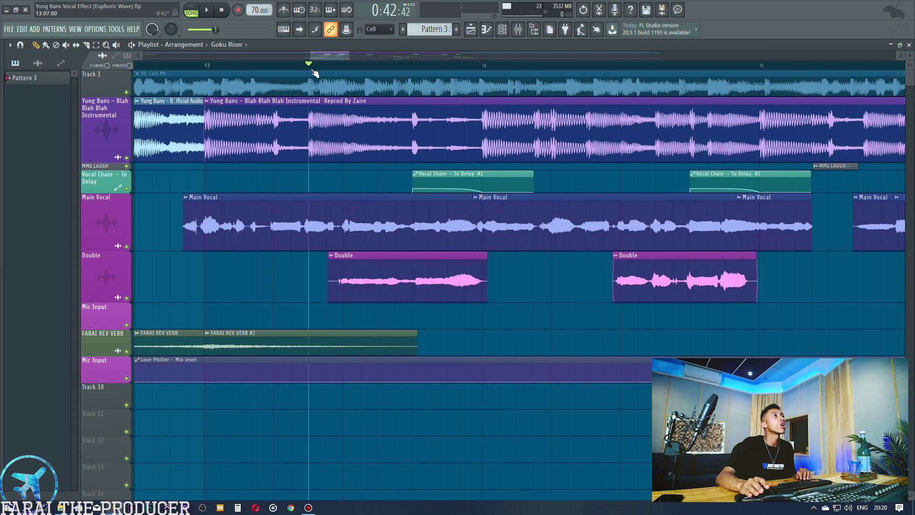
Step: Solo the Double track, make its lane taller, and play it
{"action": "right_click", "coordinate": [127, 298]}
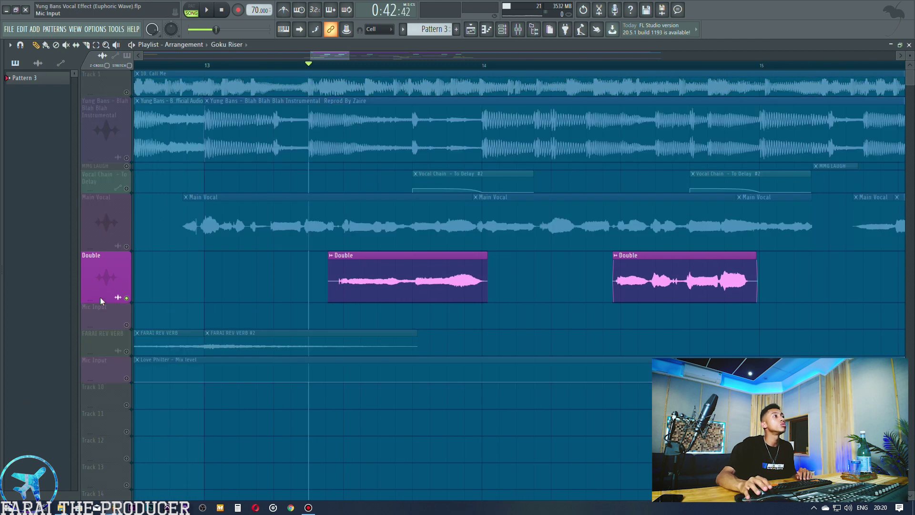
{"action": "left_click_drag", "start_coordinate": [103, 302], "coordinate": [102, 333]}
{"action": "key", "text": "space"}
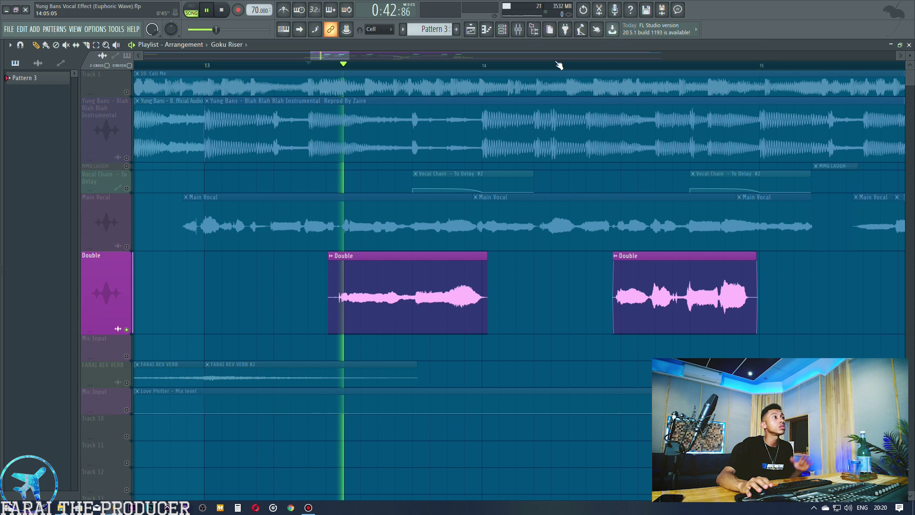
Step: Back in the Mixer, stop playback, check Auto-Tune 8.1, then open and reposition Fruity Convolver
{"action": "left_click", "coordinate": [517, 29]}
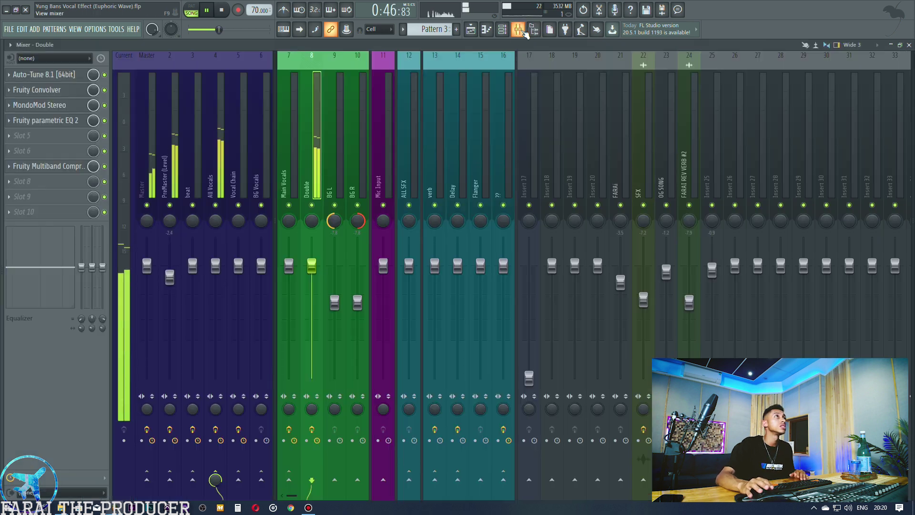
{"action": "key", "text": "space"}
{"action": "left_click", "coordinate": [43, 77]}
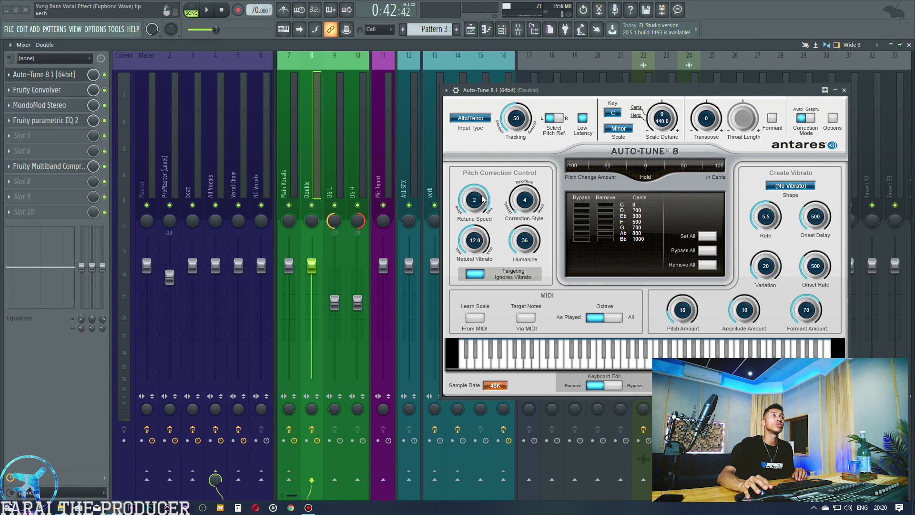
{"action": "left_click", "coordinate": [58, 74]}
{"action": "left_click", "coordinate": [52, 90]}
{"action": "left_click_drag", "start_coordinate": [585, 231], "coordinate": [616, 170]}
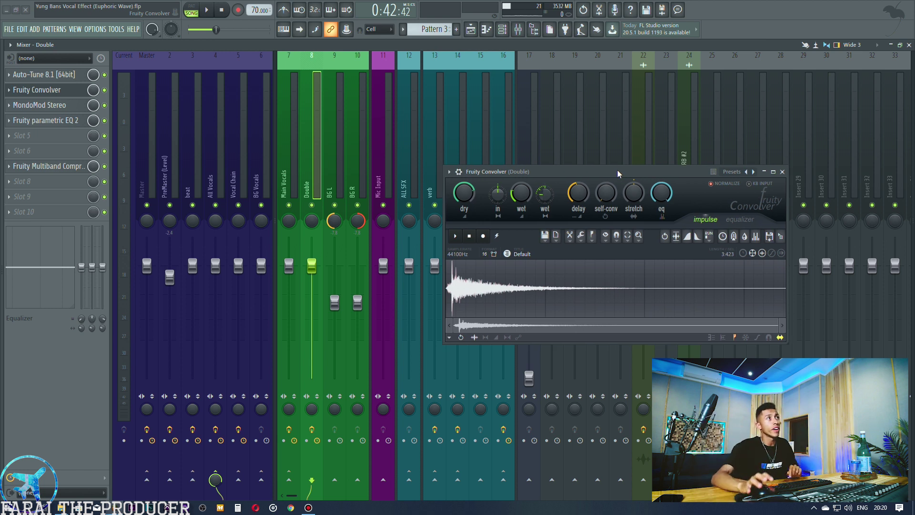
{"action": "left_click_drag", "start_coordinate": [616, 169], "coordinate": [647, 139]}
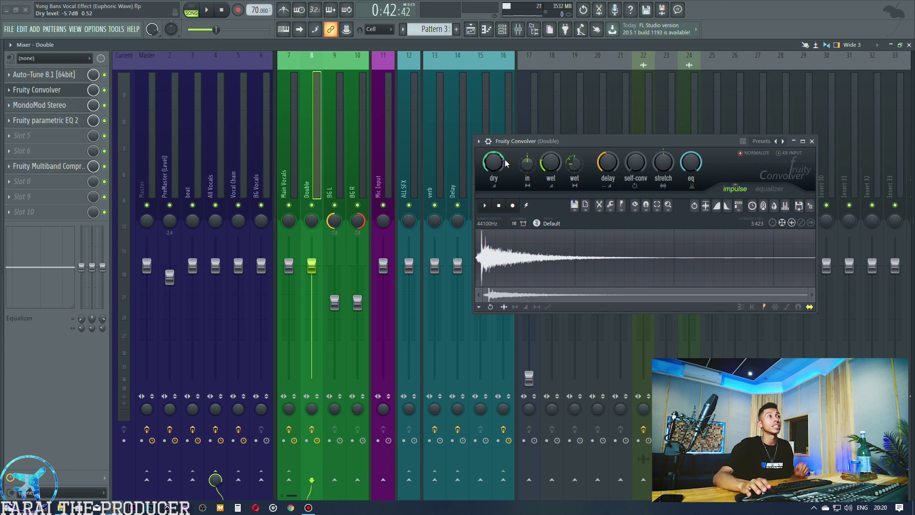
{"action": "left_click", "coordinate": [484, 141]}
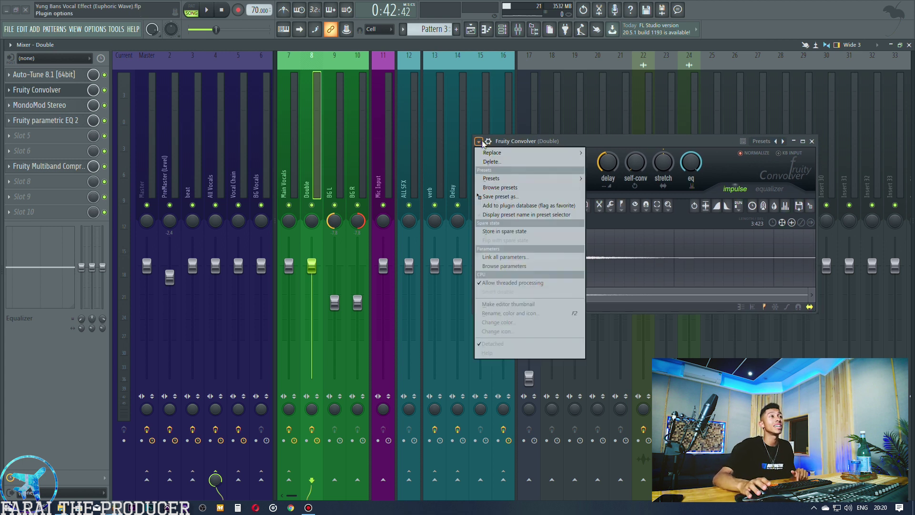
{"action": "mouse_move", "coordinate": [492, 178]}
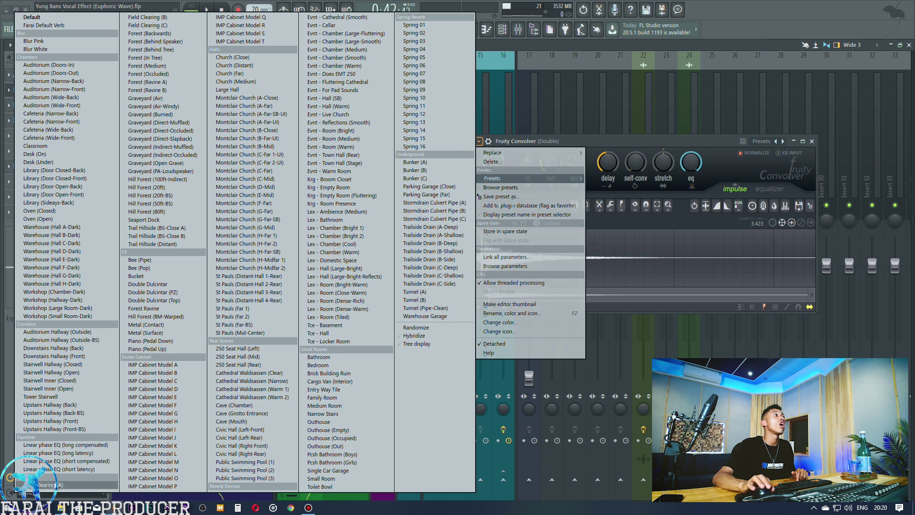
{"action": "key", "text": "Escape"}
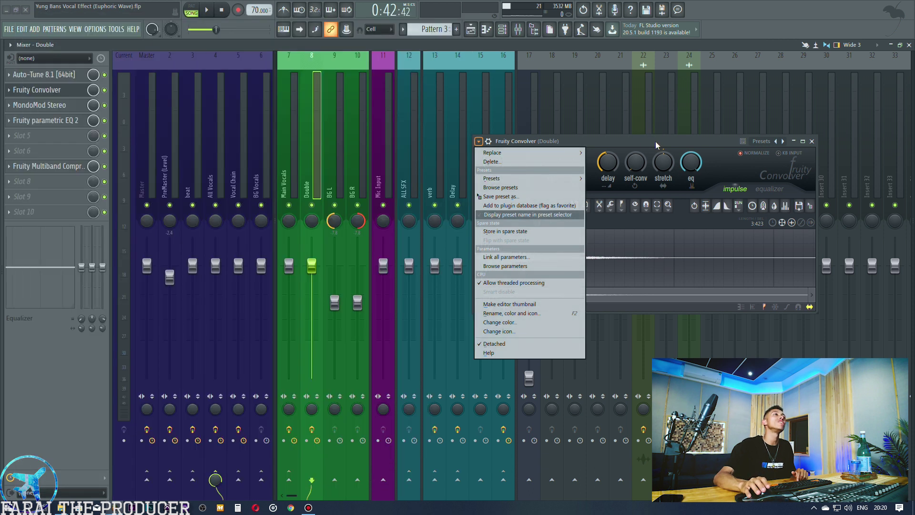
{"action": "key", "text": "Escape"}
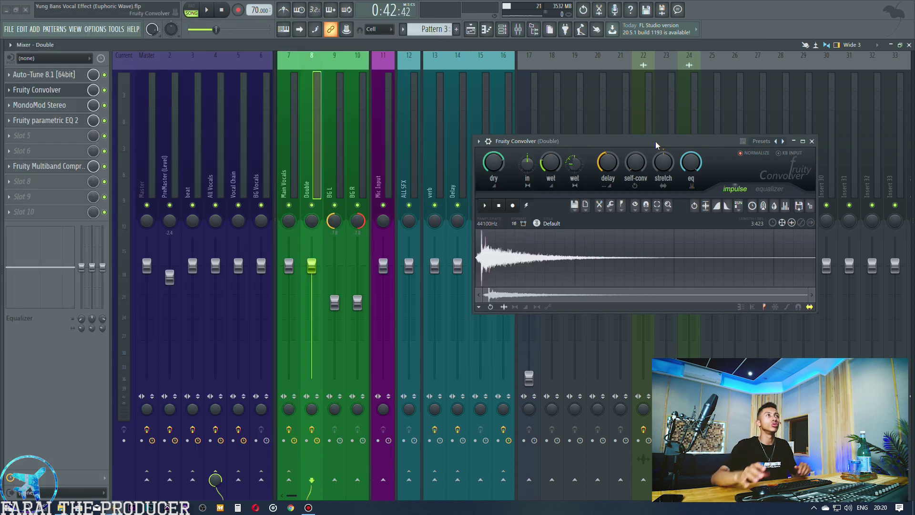
{"action": "left_click", "coordinate": [489, 206]}
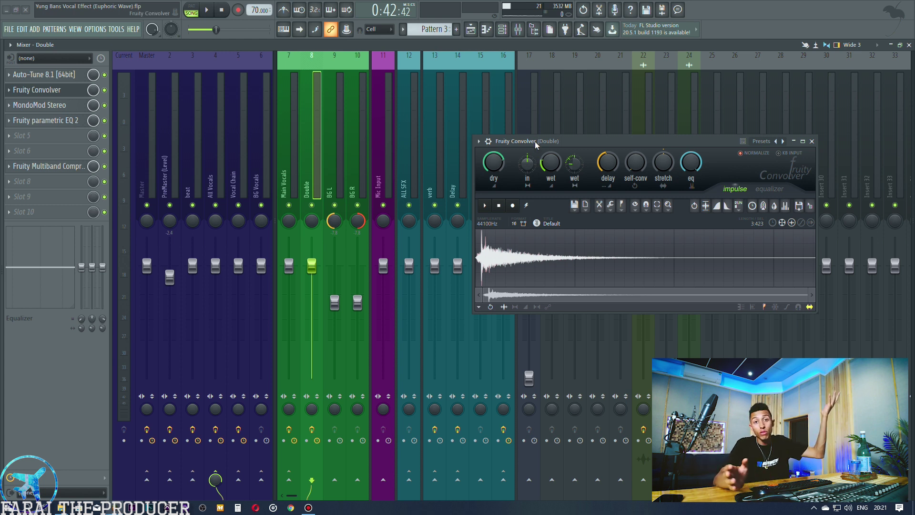
{"action": "key", "text": "space"}
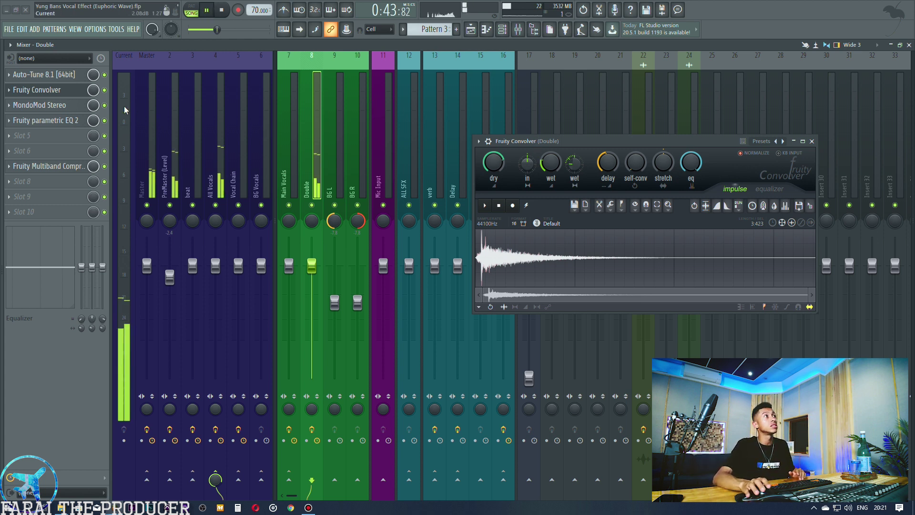
{"action": "key", "text": "space"}
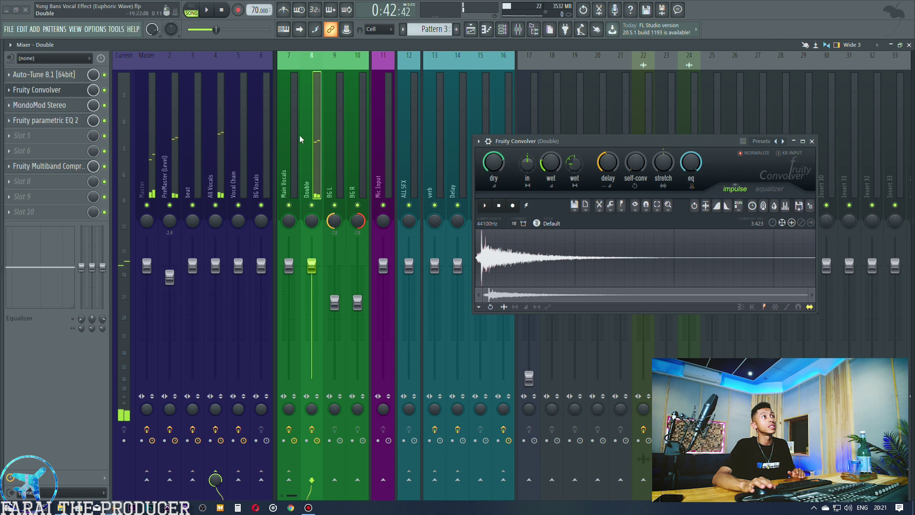
{"action": "key", "text": "space"}
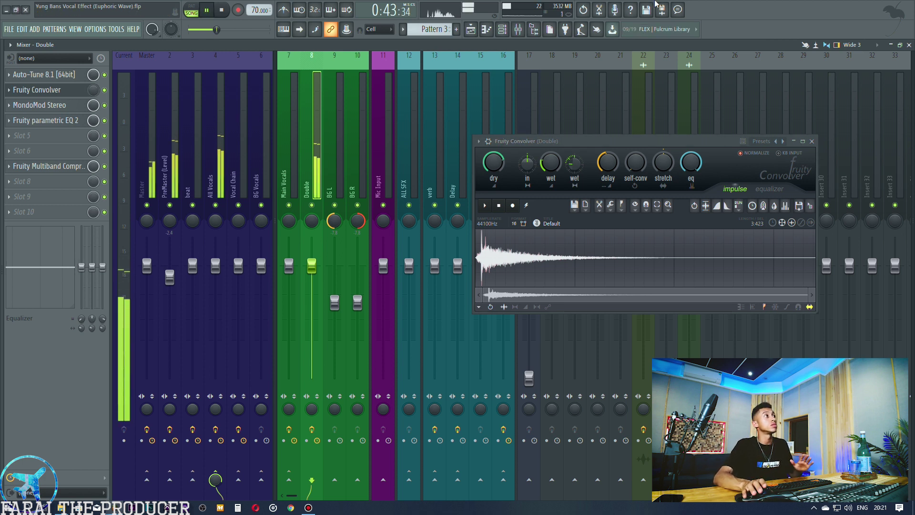
{"action": "key", "text": "space"}
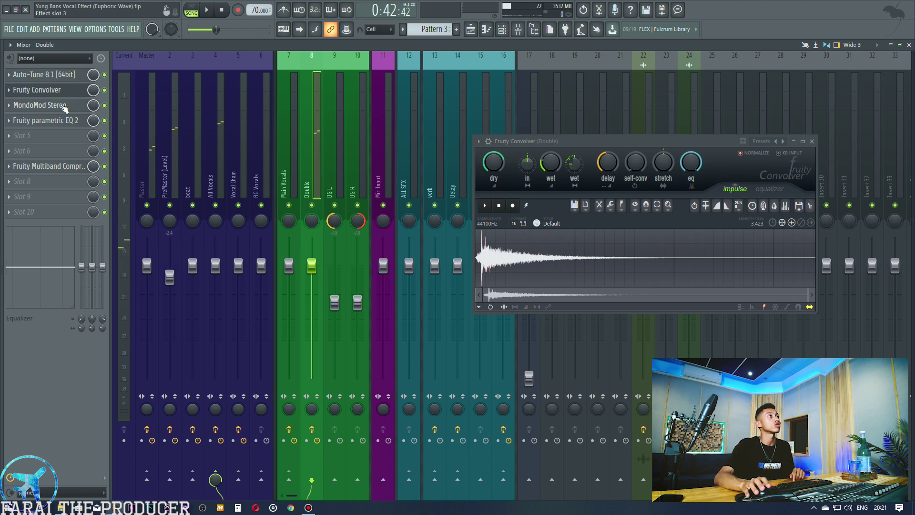
{"action": "left_click", "coordinate": [66, 105]}
{"action": "left_click_drag", "start_coordinate": [263, 178], "coordinate": [444, 163]}
{"action": "left_click", "coordinate": [812, 141]}
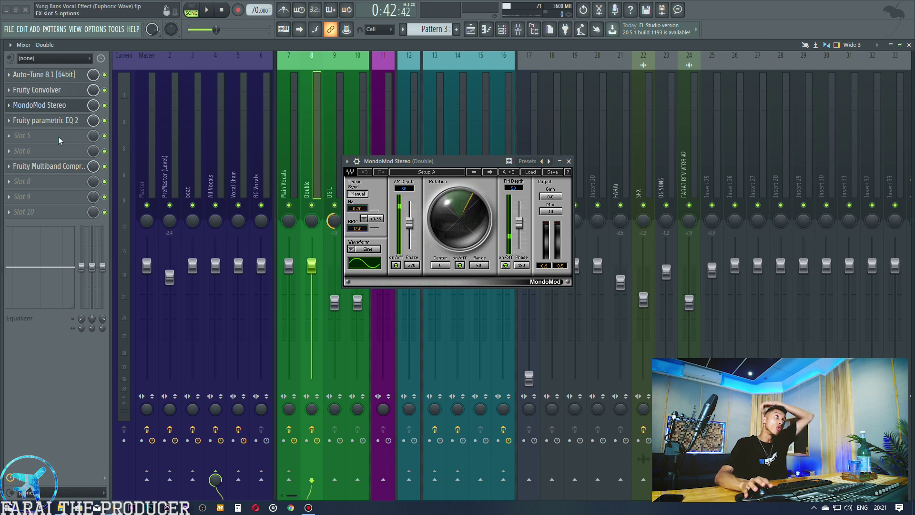
{"action": "left_click", "coordinate": [43, 138]}
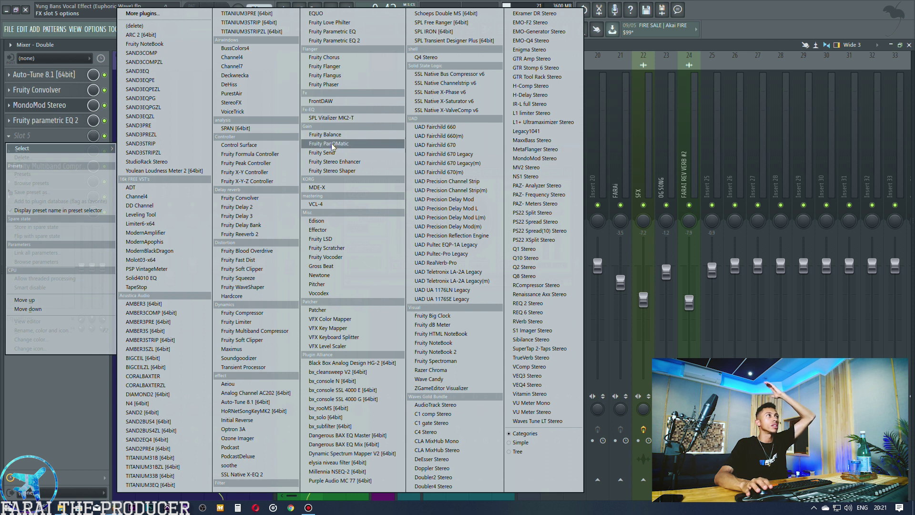
{"action": "key", "text": "Escape"}
{"action": "left_click_drag", "start_coordinate": [450, 175], "coordinate": [454, 182]}
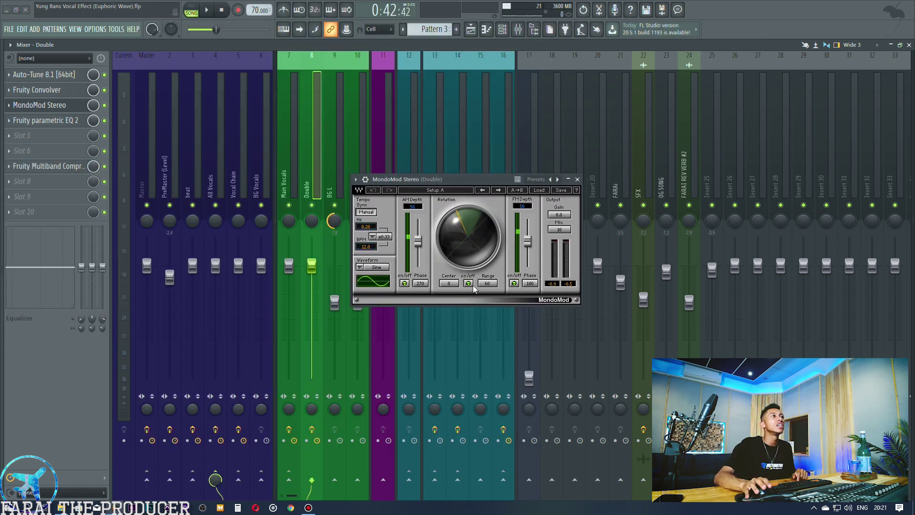
{"action": "left_click_drag", "start_coordinate": [486, 284], "coordinate": [486, 267]}
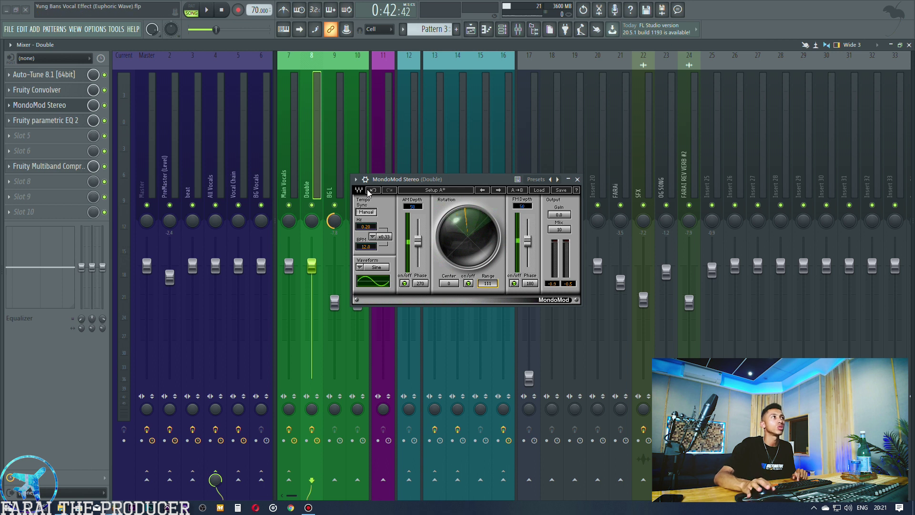
{"action": "key", "text": "ctrl+z"}
{"action": "key", "text": "ctrl+s"}
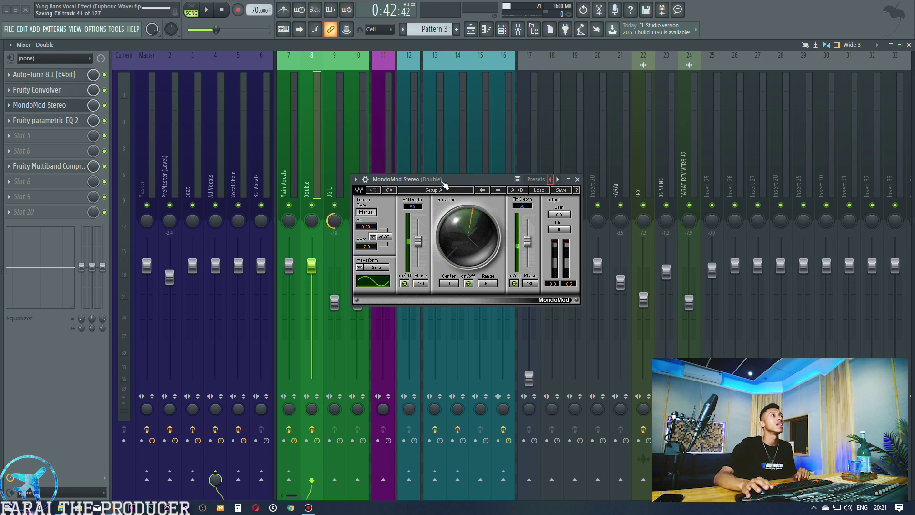
{"action": "left_click_drag", "start_coordinate": [439, 183], "coordinate": [416, 183]}
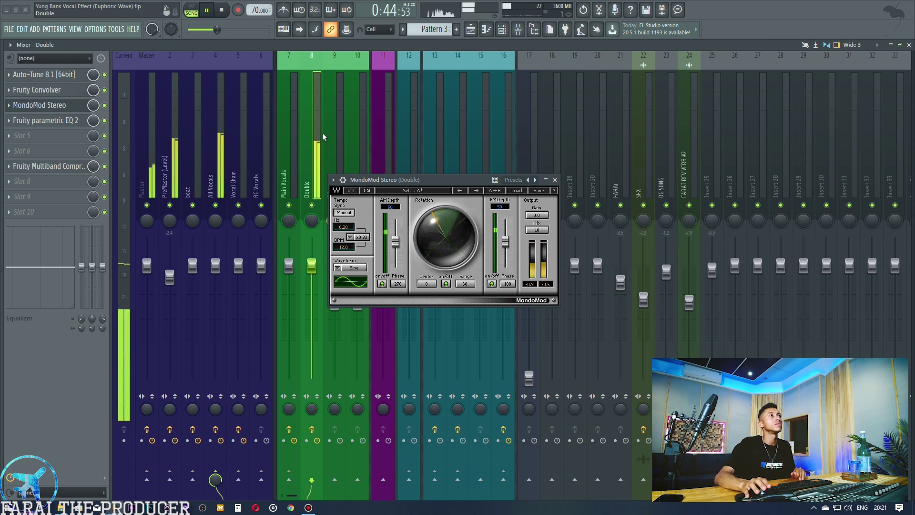
{"action": "key", "text": "space"}
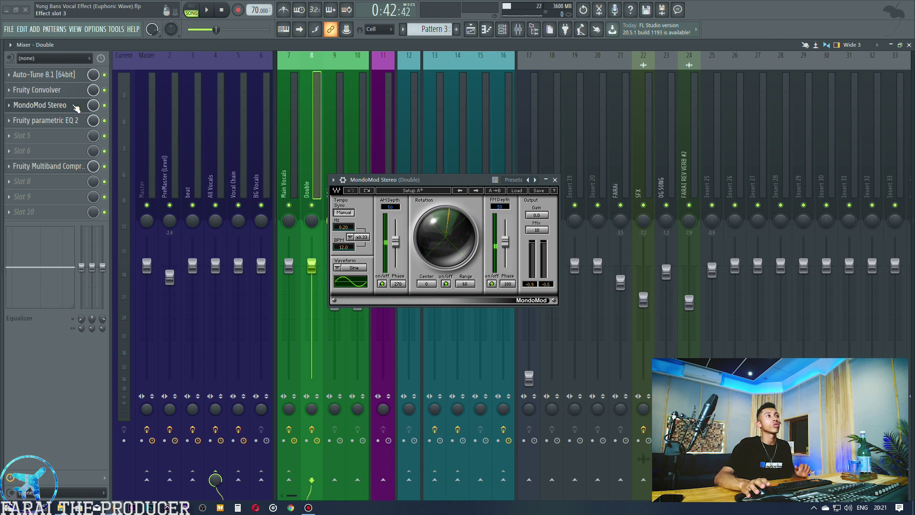
Step: Close MondoMod, inspect Fruity parametric EQ 2, then open Fruity Multiband Compressor and move it right
{"action": "left_click", "coordinate": [76, 106]}
{"action": "left_click", "coordinate": [60, 120]}
{"action": "left_click_drag", "start_coordinate": [209, 123], "coordinate": [420, 231]}
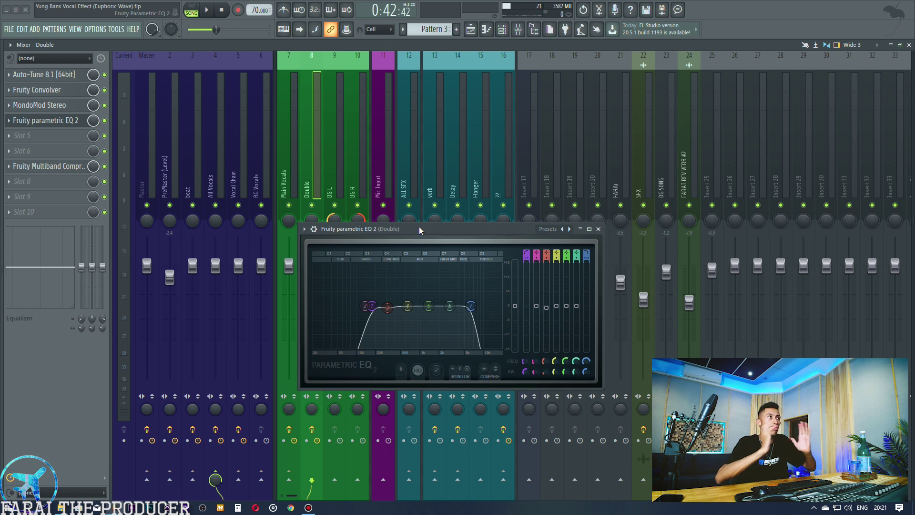
{"action": "left_click", "coordinate": [67, 121]}
{"action": "left_click", "coordinate": [72, 166]}
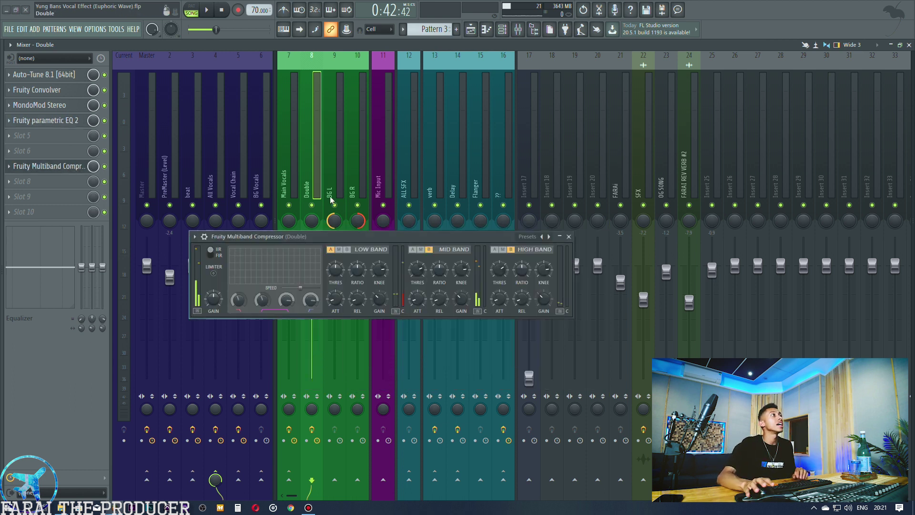
{"action": "left_click_drag", "start_coordinate": [387, 236], "coordinate": [512, 262]}
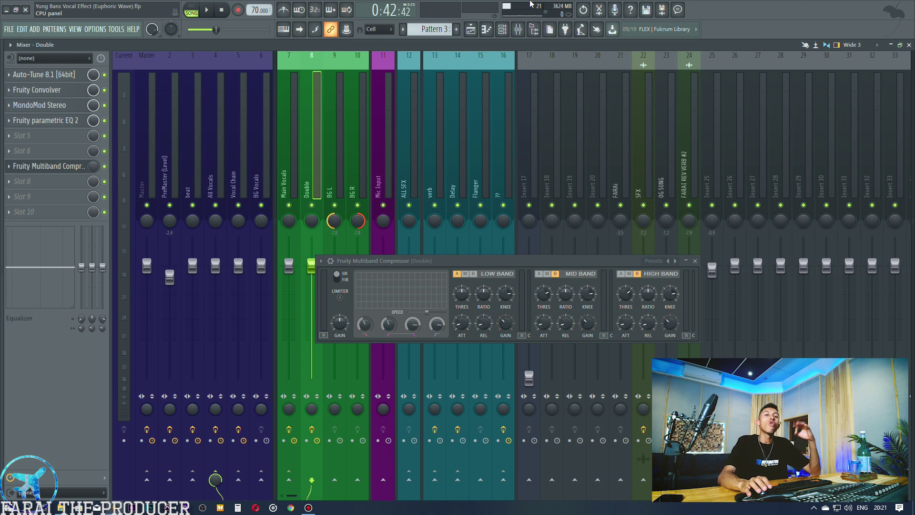
Step: Audition the Double insert, switching between Playlist and Mixer while starting and stopping playback
{"action": "left_click", "coordinate": [470, 30]}
{"action": "key", "text": "space"}
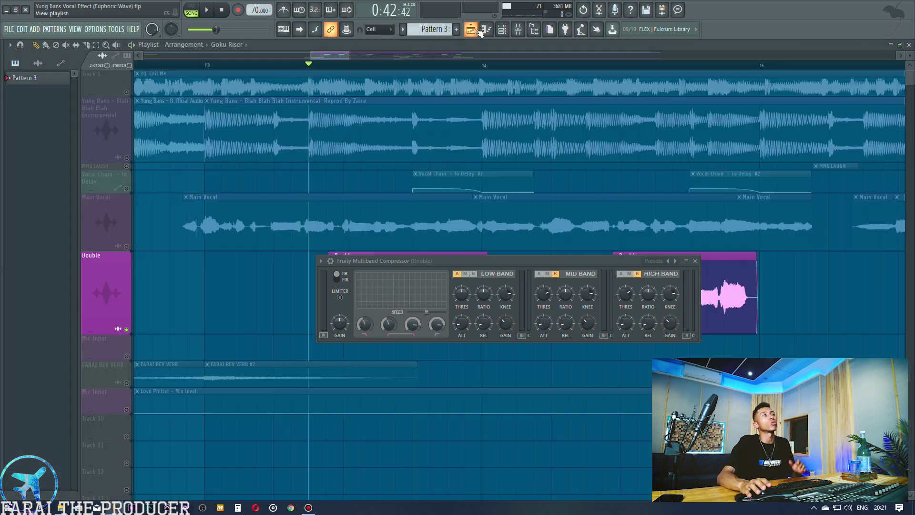
{"action": "left_click", "coordinate": [517, 29]}
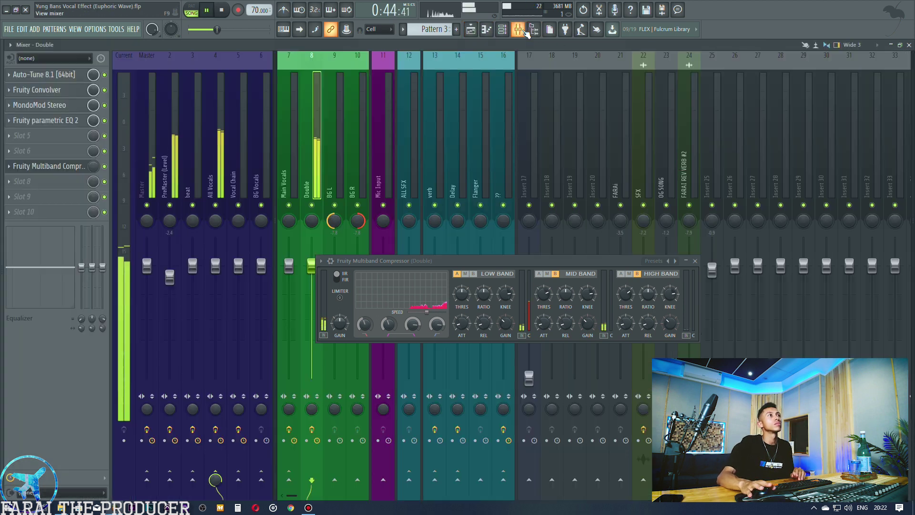
{"action": "key", "text": "space"}
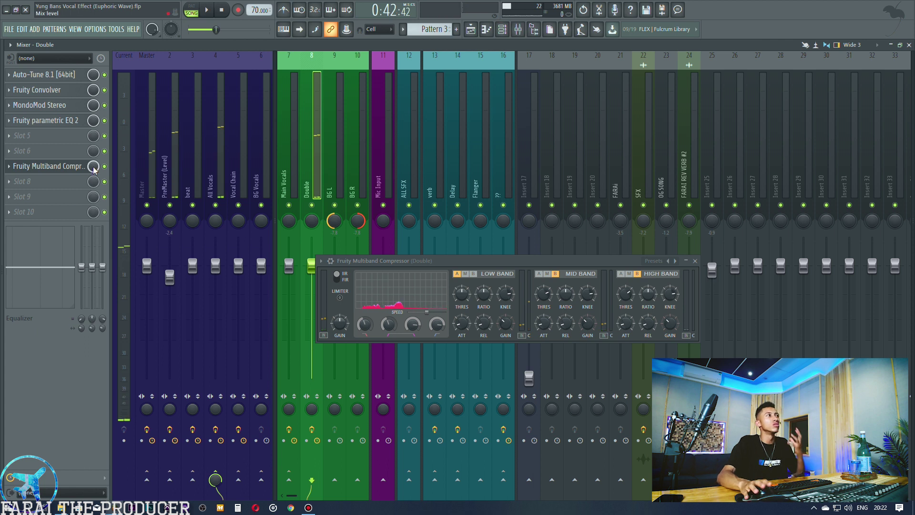
{"action": "key", "text": "space"}
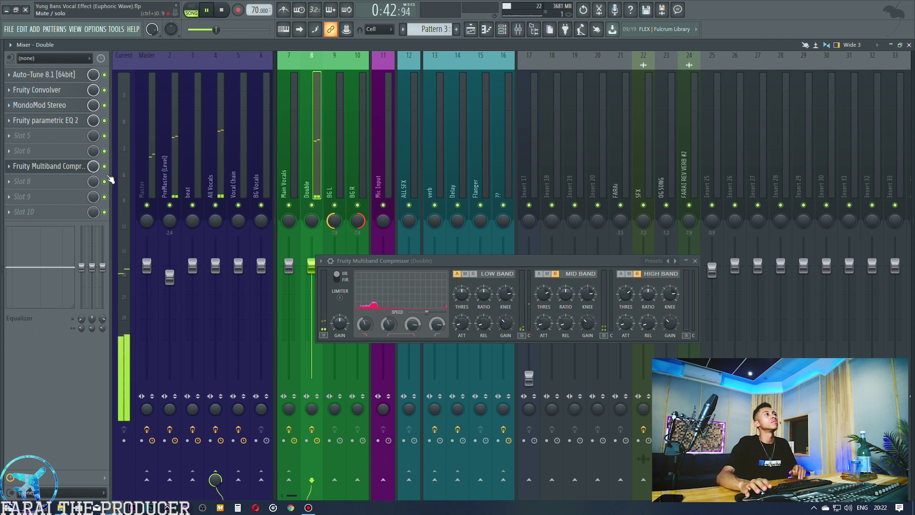
{"action": "left_click", "coordinate": [470, 29]}
{"action": "key", "text": "space"}
{"action": "scroll", "coordinate": [433, 71], "scroll_direction": "down", "scroll_amount": 5}
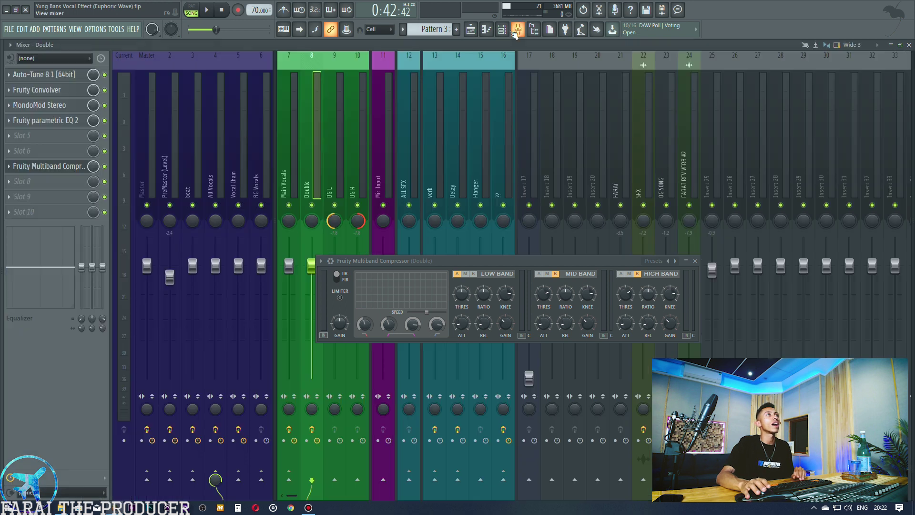
{"action": "left_click", "coordinate": [518, 29]}
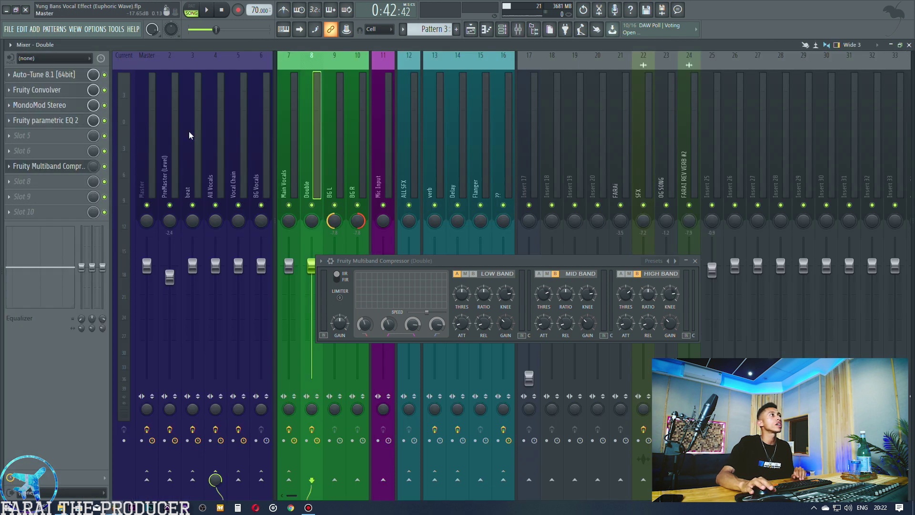
{"action": "left_click", "coordinate": [471, 29]}
{"action": "key", "text": "space"}
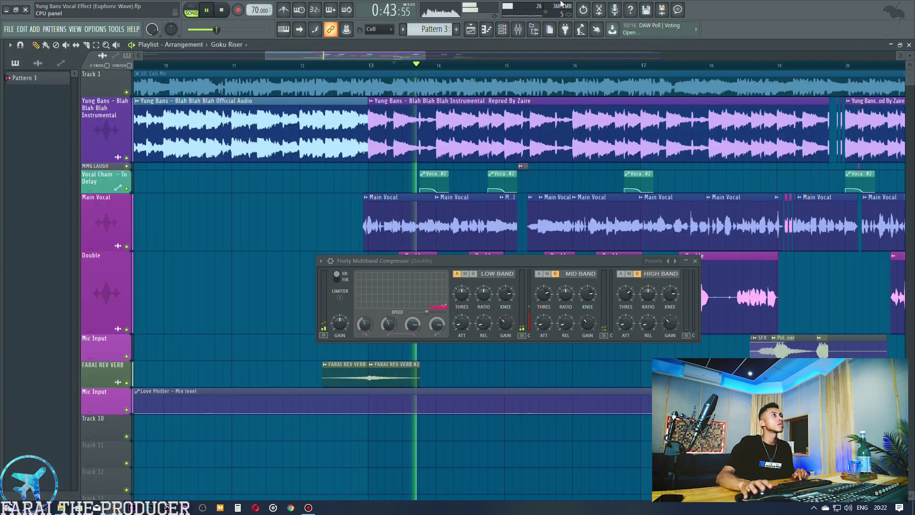
{"action": "left_click", "coordinate": [518, 29]}
{"action": "key", "text": "space"}
Step: Check the parametric EQ 2, close it and the Multiband Compressor, and stop playback
{"action": "left_click", "coordinate": [44, 120]}
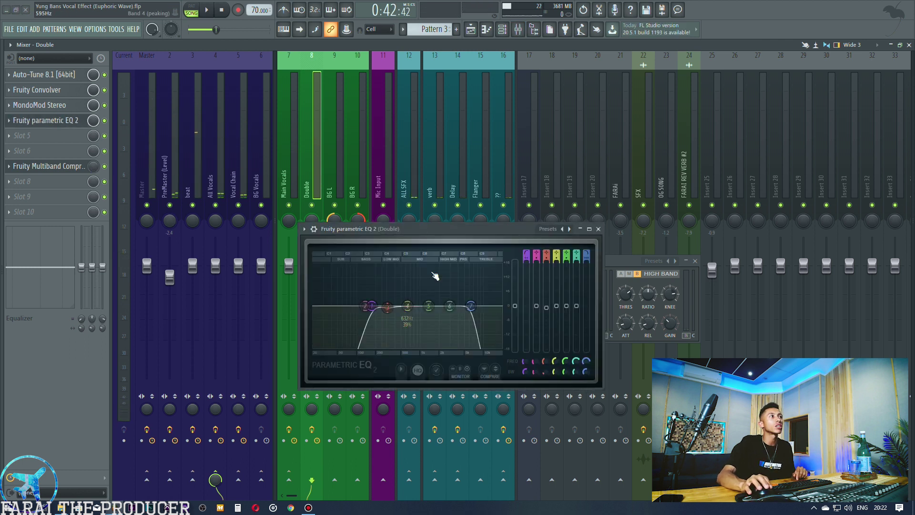
{"action": "left_click", "coordinate": [599, 230]}
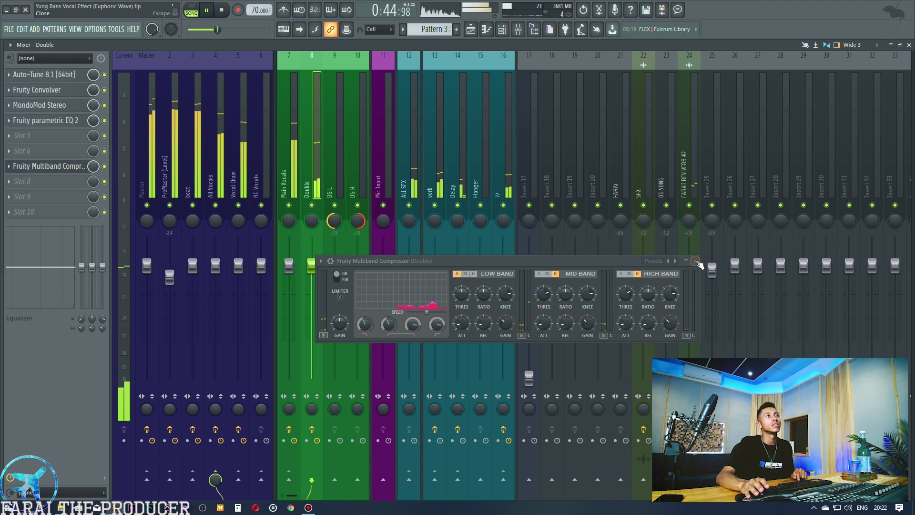
{"action": "left_click", "coordinate": [695, 261]}
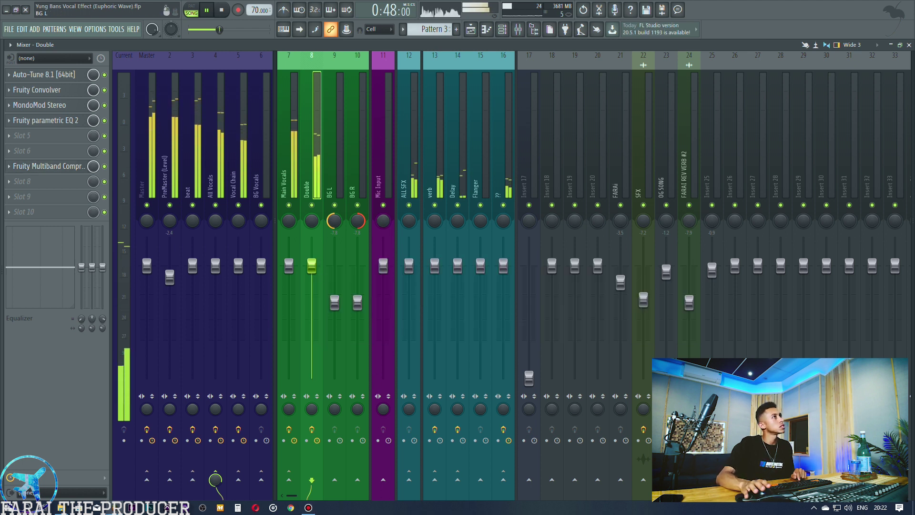
{"action": "key", "text": "space"}
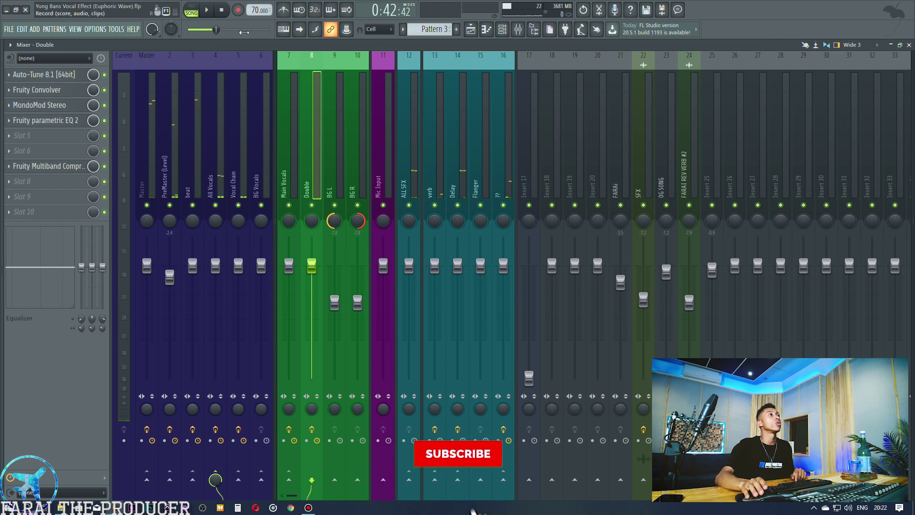
Step: Select Main Vocals and Vocal Chain, then inspect the verb send's Fruity Convolver
{"action": "left_click", "coordinate": [291, 164]}
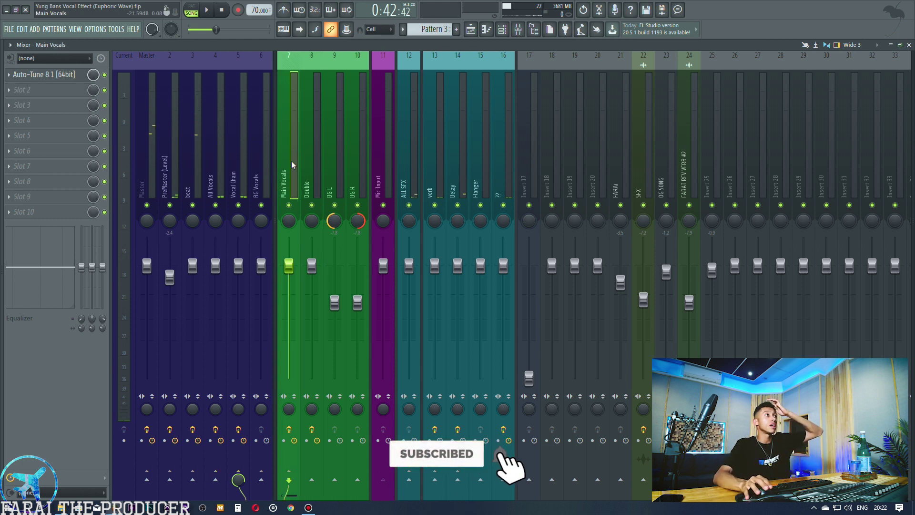
{"action": "left_click", "coordinate": [240, 159]}
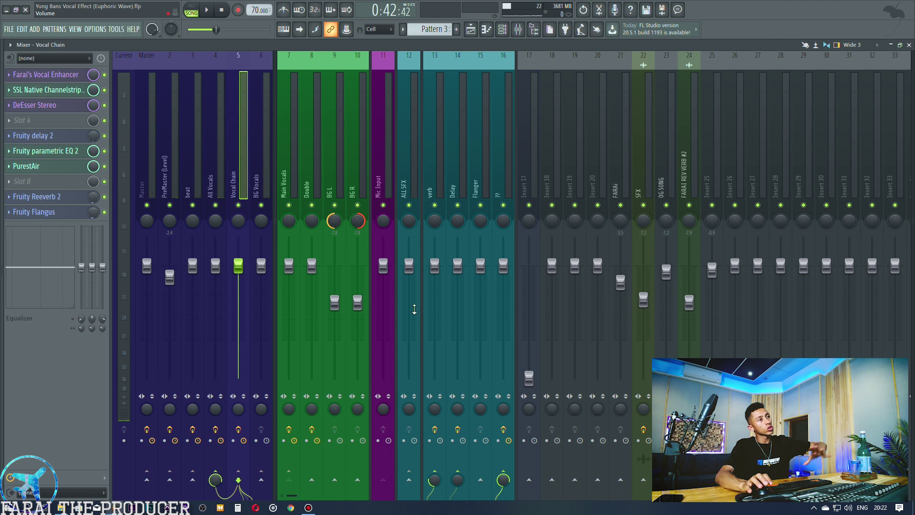
{"action": "left_click", "coordinate": [430, 175]}
{"action": "left_click", "coordinate": [38, 75]}
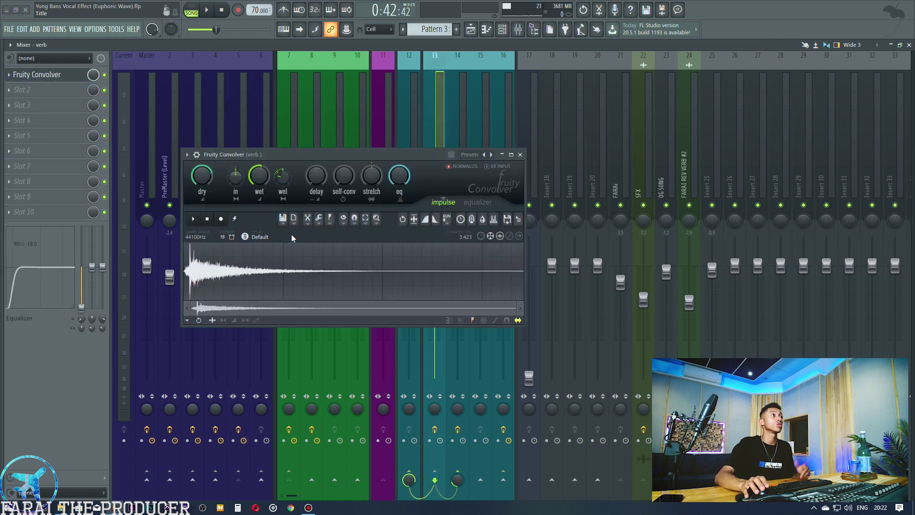
{"action": "left_click_drag", "start_coordinate": [340, 162], "coordinate": [394, 234]}
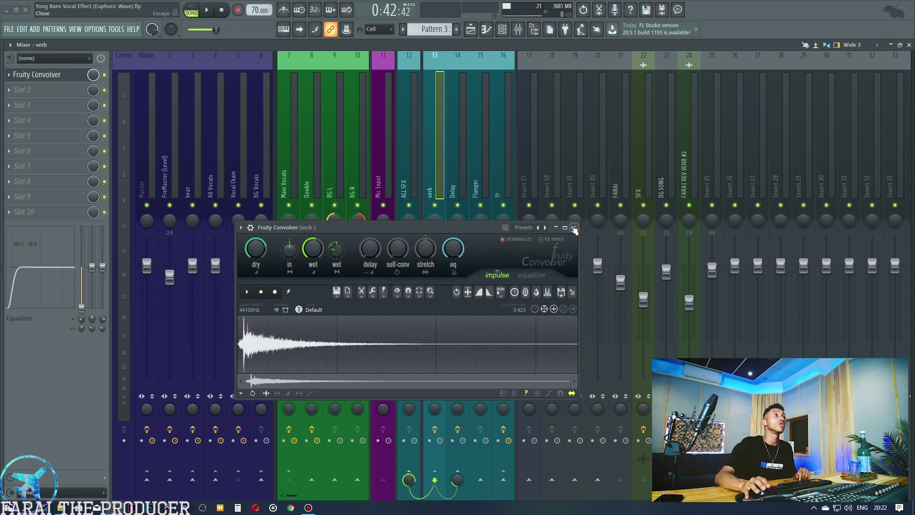
{"action": "left_click", "coordinate": [573, 228]}
Step: Inspect the Delay send's H-Delay Stereo, then select the Vocal Chain and All Vocals inserts
{"action": "left_click", "coordinate": [457, 162]}
{"action": "left_click", "coordinate": [38, 75]}
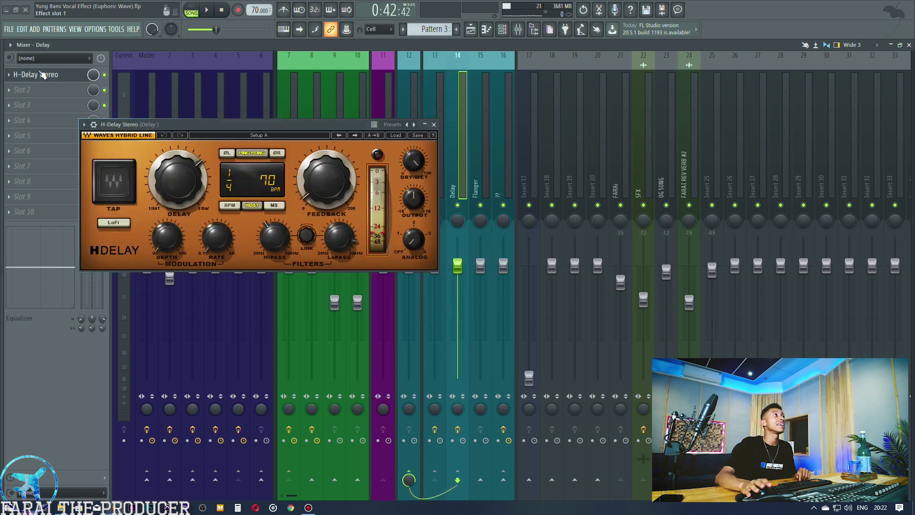
{"action": "left_click", "coordinate": [433, 125]}
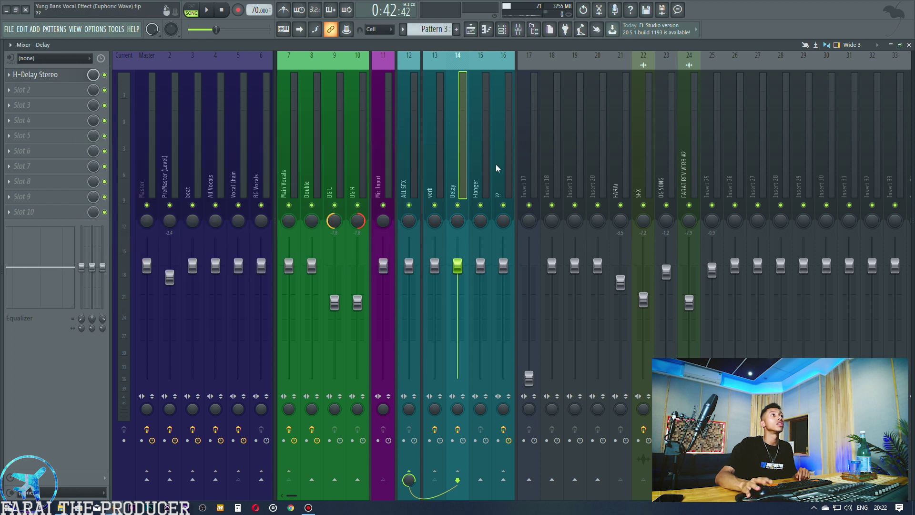
{"action": "left_click", "coordinate": [233, 152]}
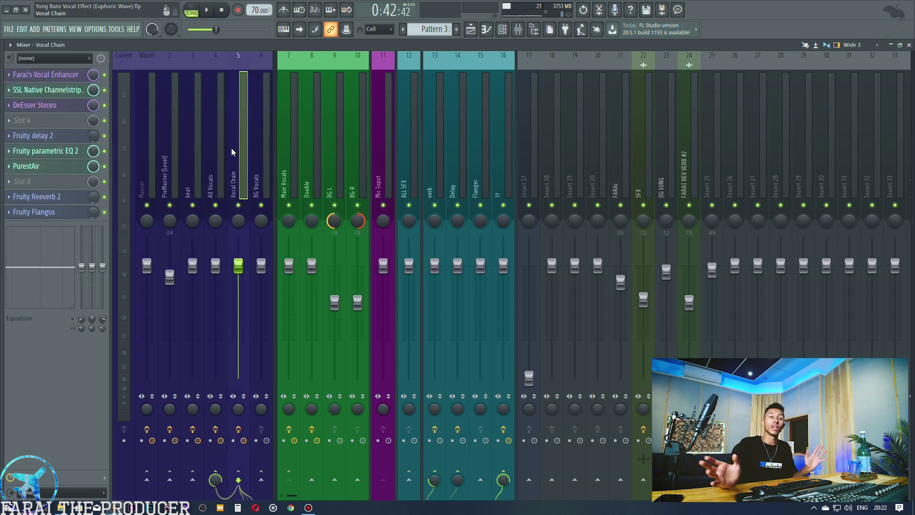
{"action": "left_click", "coordinate": [222, 162]}
Step: Select the beat insert, then play the song from about 0:37 in the Playlist
{"action": "left_click", "coordinate": [198, 169]}
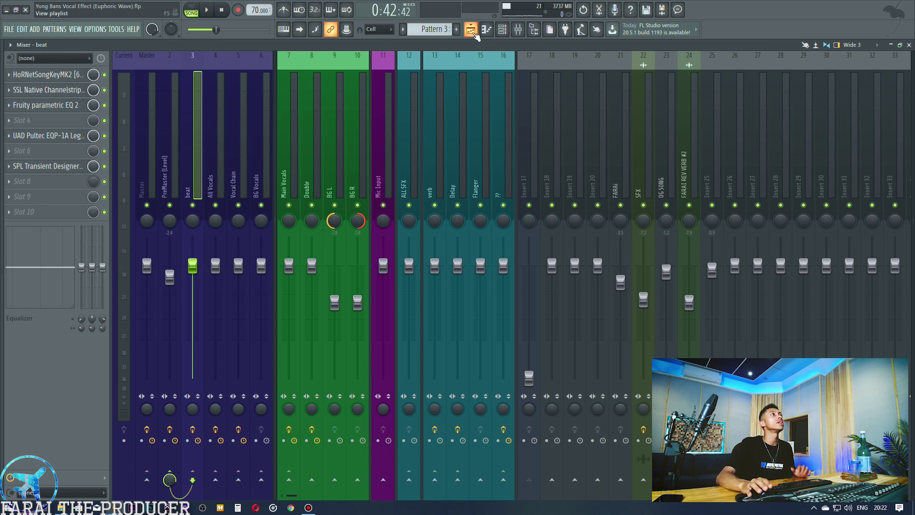
{"action": "left_click", "coordinate": [470, 29]}
{"action": "scroll", "coordinate": [376, 67], "scroll_direction": "down", "scroll_amount": 3}
{"action": "left_click", "coordinate": [345, 66]}
{"action": "key", "text": "space"}
{"action": "scroll", "coordinate": [376, 66], "scroll_direction": "up", "scroll_amount": 3}
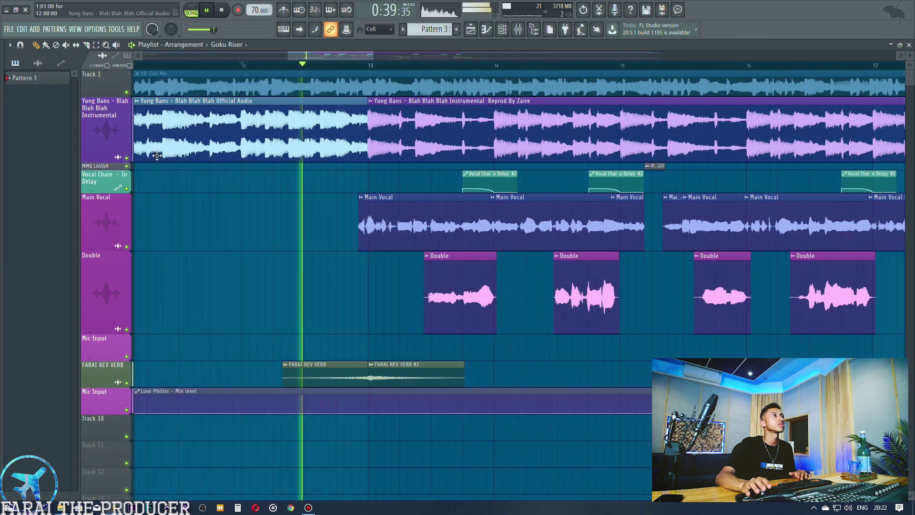
Step: Solo the instrumental track, listen in the Mixer, then park the playhead at bar 13
{"action": "right_click", "coordinate": [126, 158]}
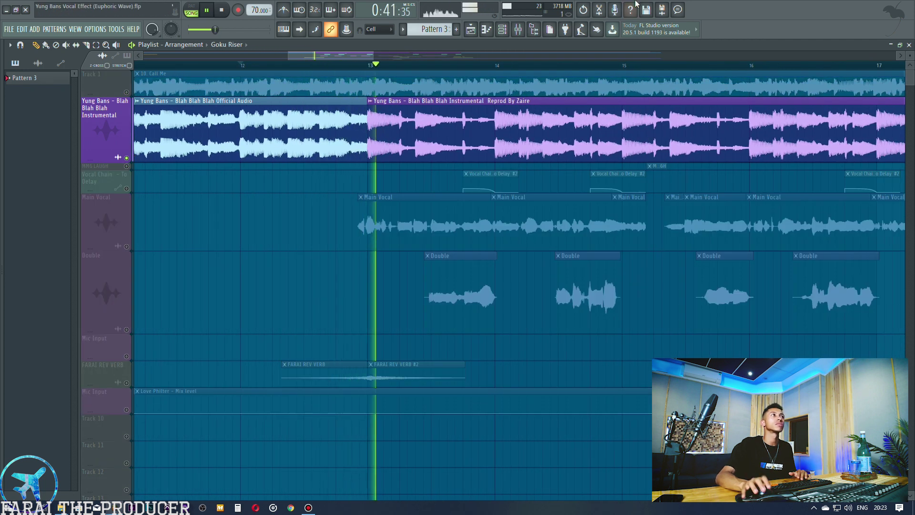
{"action": "key", "text": "F9"}
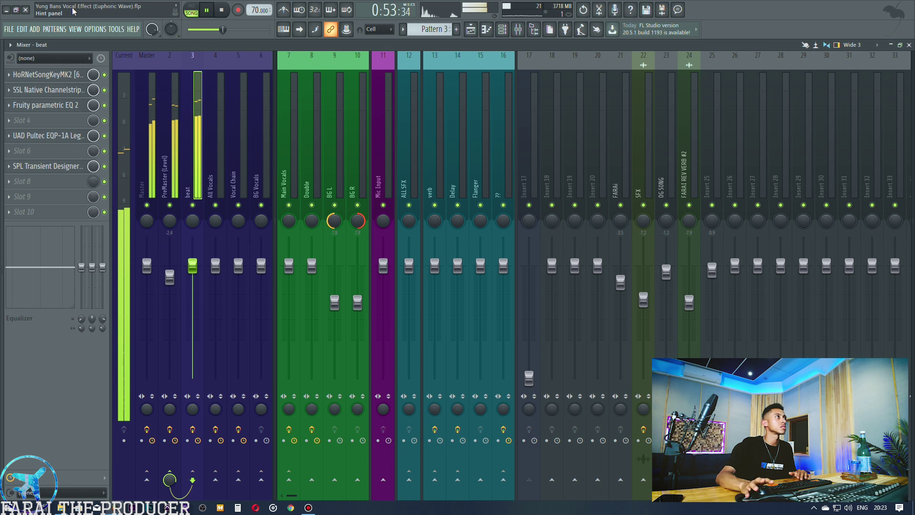
{"action": "key", "text": "space"}
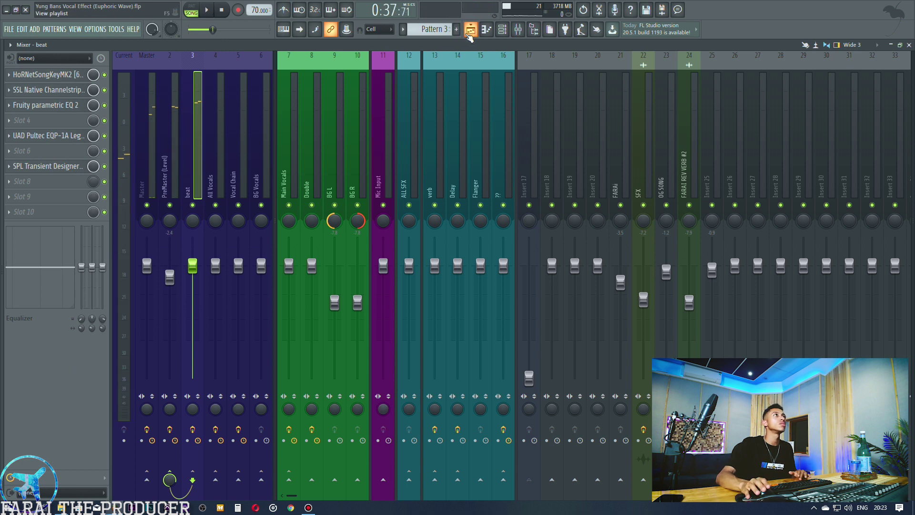
{"action": "left_click", "coordinate": [470, 31]}
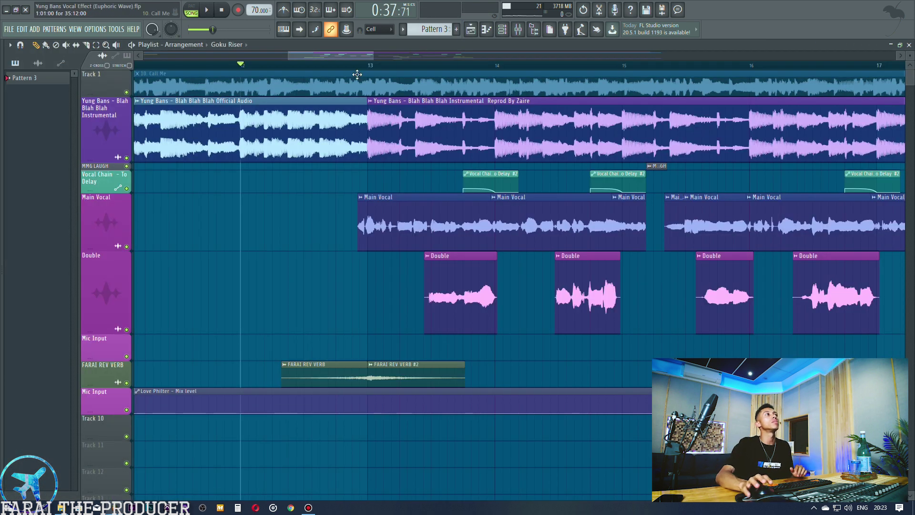
{"action": "left_click", "coordinate": [374, 67]}
{"action": "left_click", "coordinate": [518, 31]}
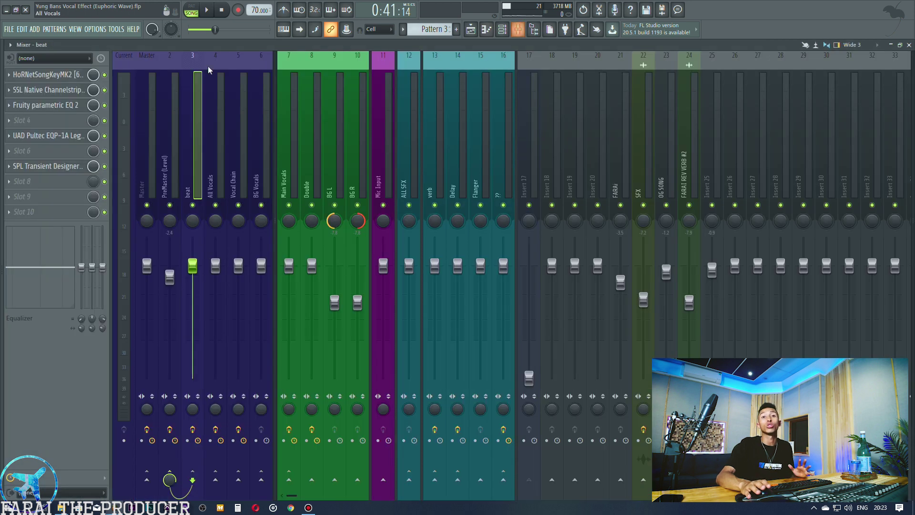
Step: Review the beat's SSL Native Channelstrip and Fruity parametric EQ 2, closing each afterwards
{"action": "left_click", "coordinate": [60, 91]}
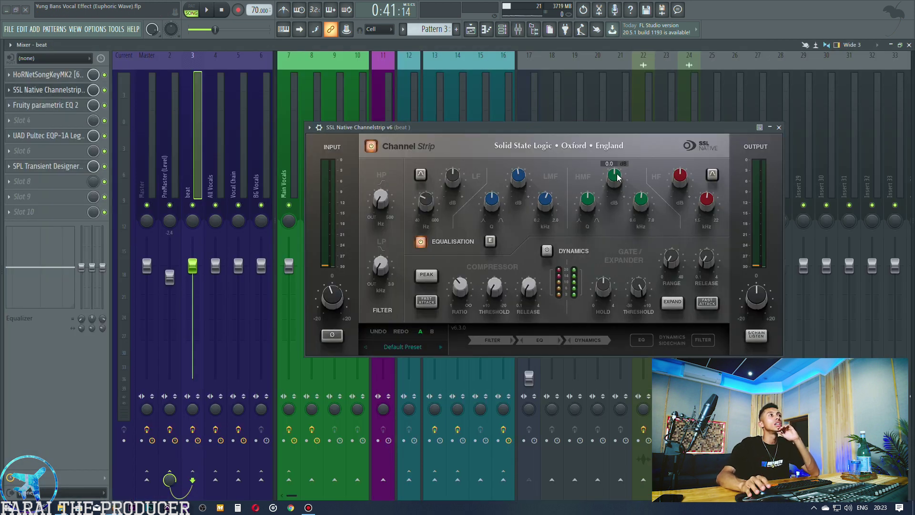
{"action": "mouse_move", "coordinate": [512, 185]}
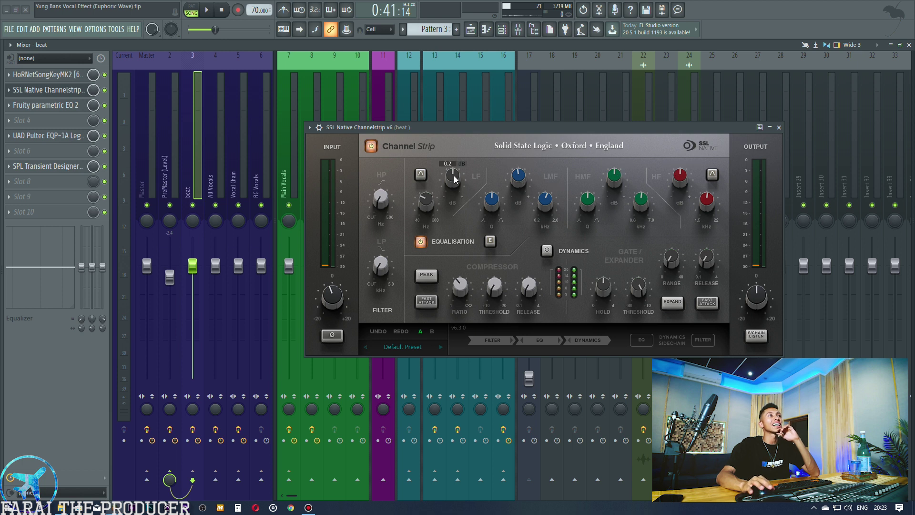
{"action": "mouse_move", "coordinate": [515, 282]}
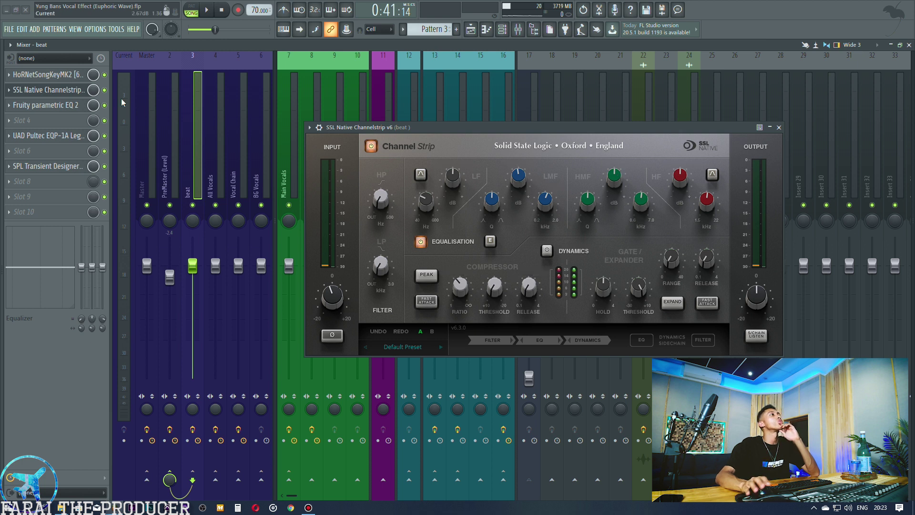
{"action": "left_click", "coordinate": [48, 90]}
{"action": "left_click", "coordinate": [45, 105]}
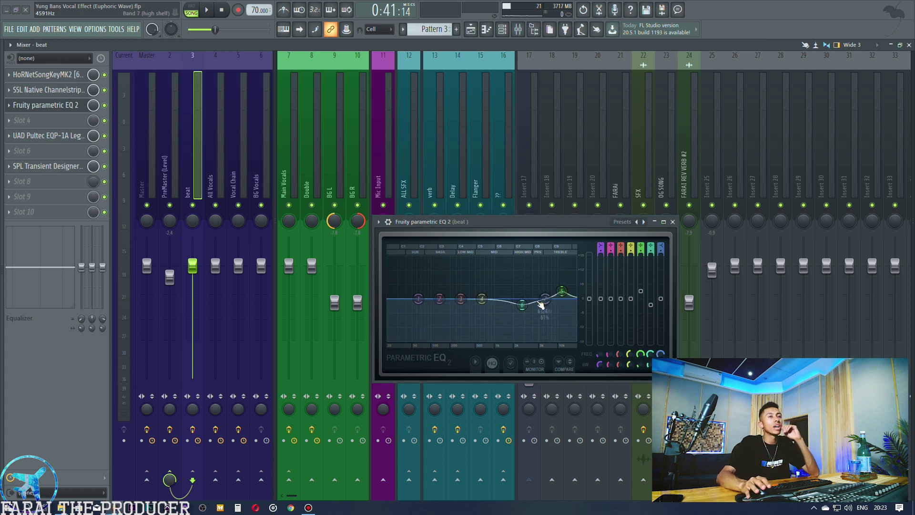
{"action": "left_click", "coordinate": [65, 109]}
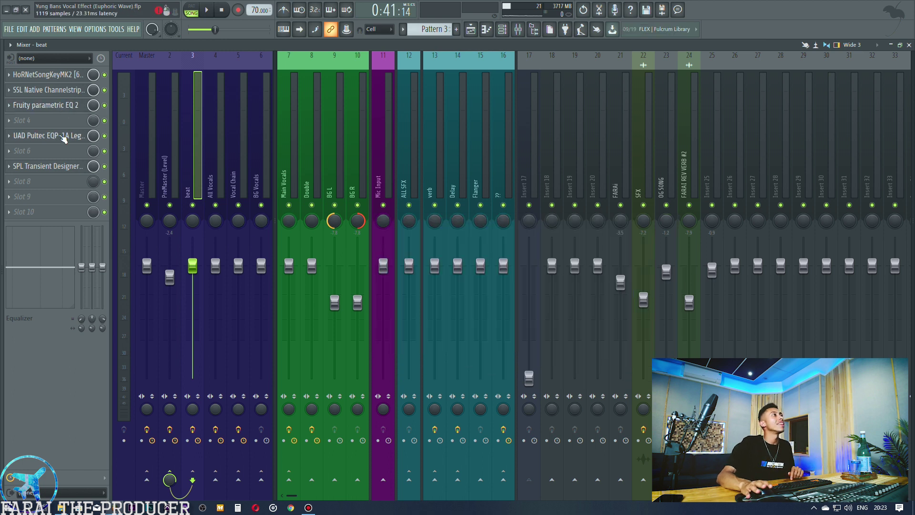
Step: Open the beat's UAD Pultec EQP-1A and position its window for inspection
{"action": "left_click", "coordinate": [68, 136]}
{"action": "left_click_drag", "start_coordinate": [392, 228], "coordinate": [418, 211]}
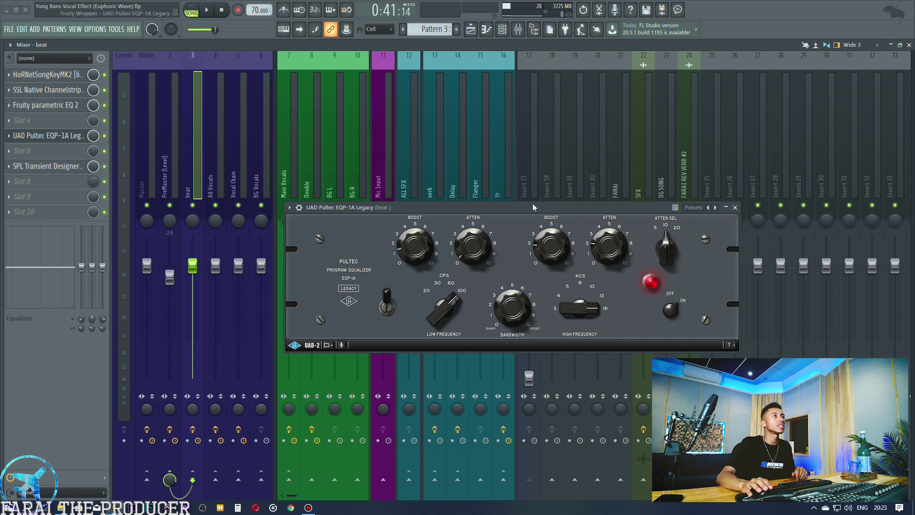
{"action": "left_click_drag", "start_coordinate": [532, 205], "coordinate": [498, 172]}
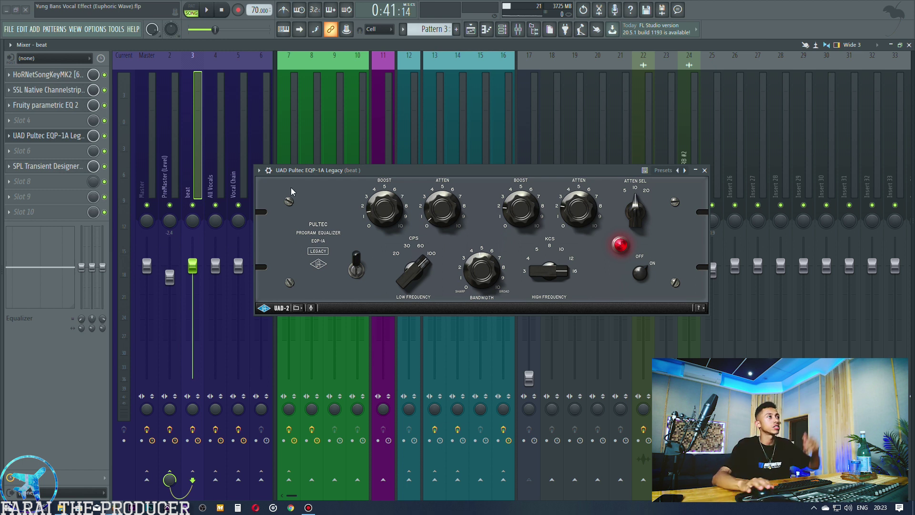
{"action": "left_click_drag", "start_coordinate": [305, 170], "coordinate": [337, 176]}
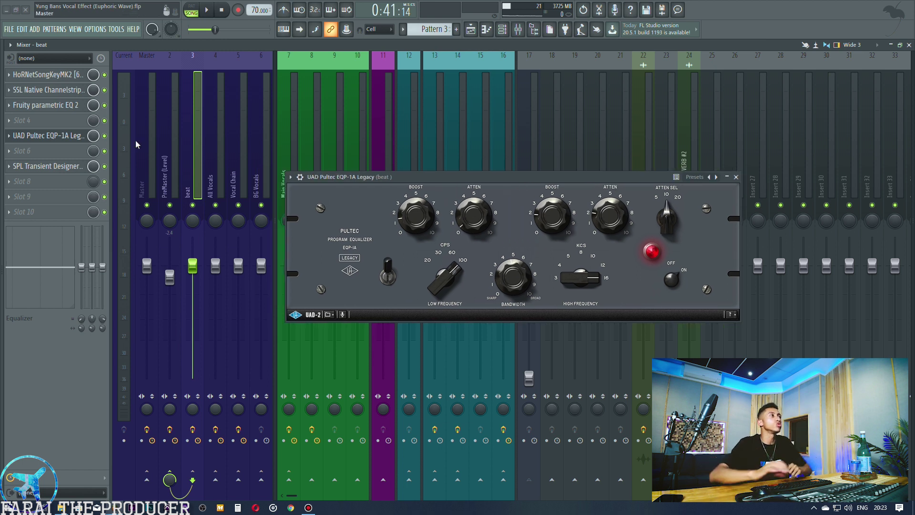
Step: Close the Pultec, check and close the SPL Transient Designer, then select Flanger and All Vocals
{"action": "left_click", "coordinate": [67, 136]}
{"action": "left_click", "coordinate": [71, 167]}
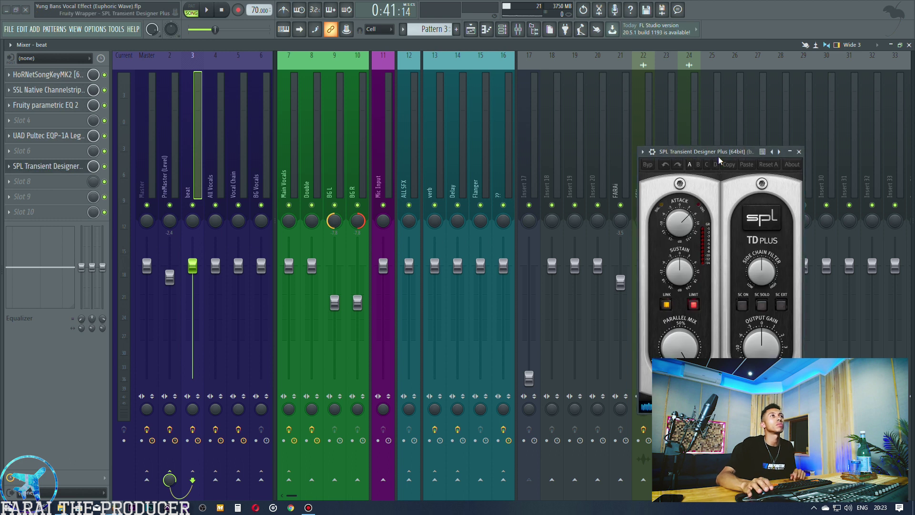
{"action": "left_click_drag", "start_coordinate": [718, 155], "coordinate": [616, 149]}
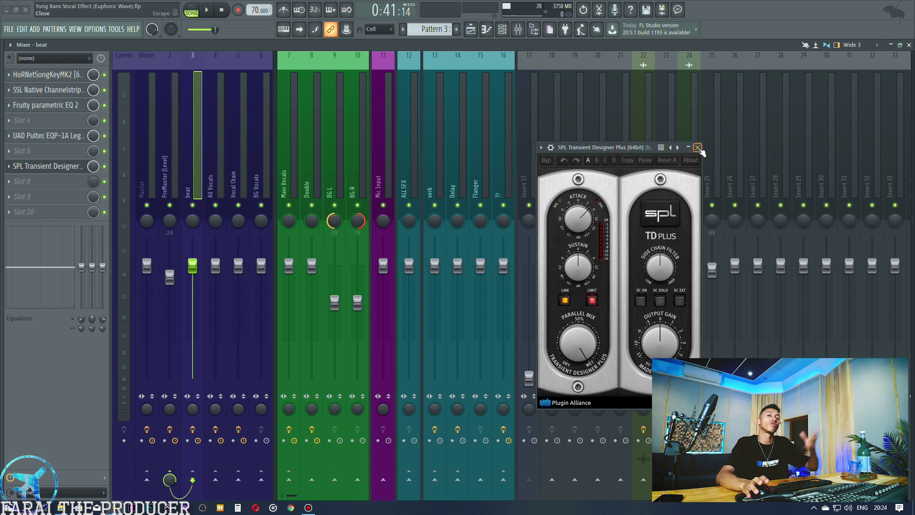
{"action": "left_click", "coordinate": [697, 148]}
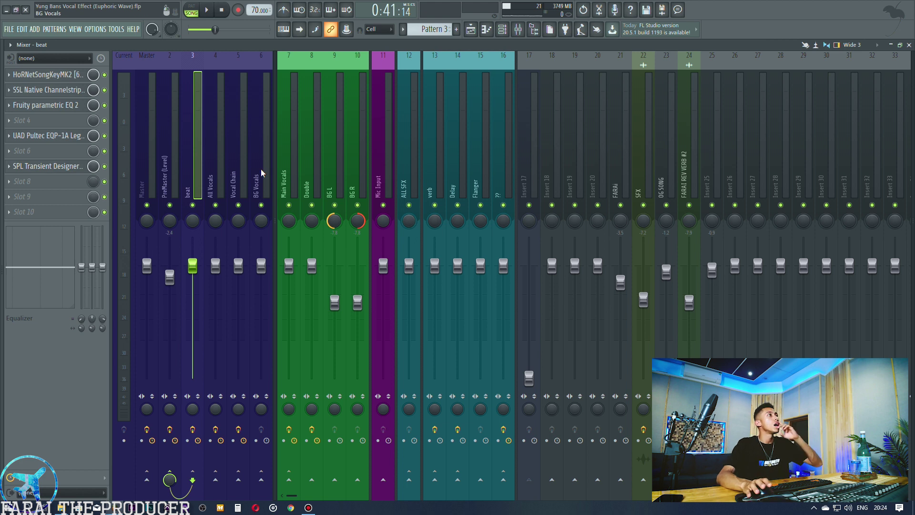
{"action": "left_click", "coordinate": [486, 163]}
{"action": "left_click", "coordinate": [221, 147]}
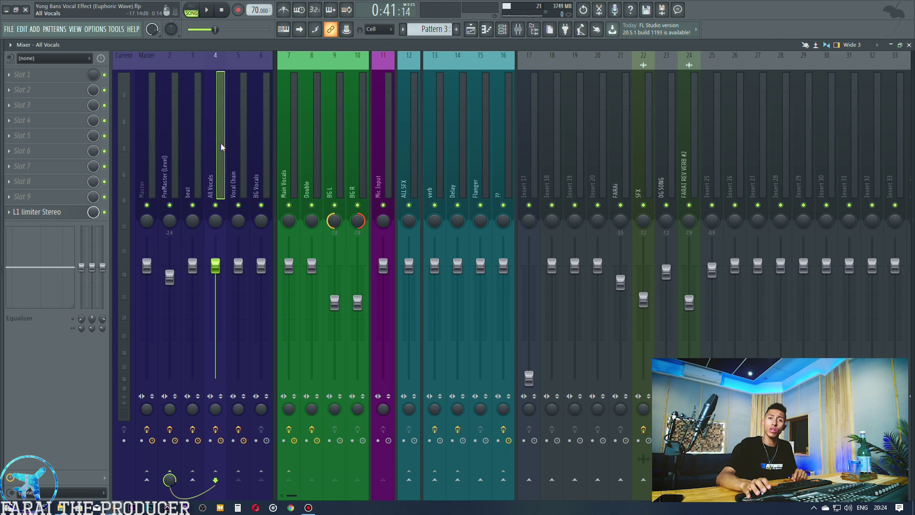
Step: Shorten the Double track's lane, set the playhead near bar 12, and return to the Mixer
{"action": "left_click", "coordinate": [470, 29]}
{"action": "scroll", "coordinate": [384, 325], "scroll_direction": "down", "scroll_amount": 4}
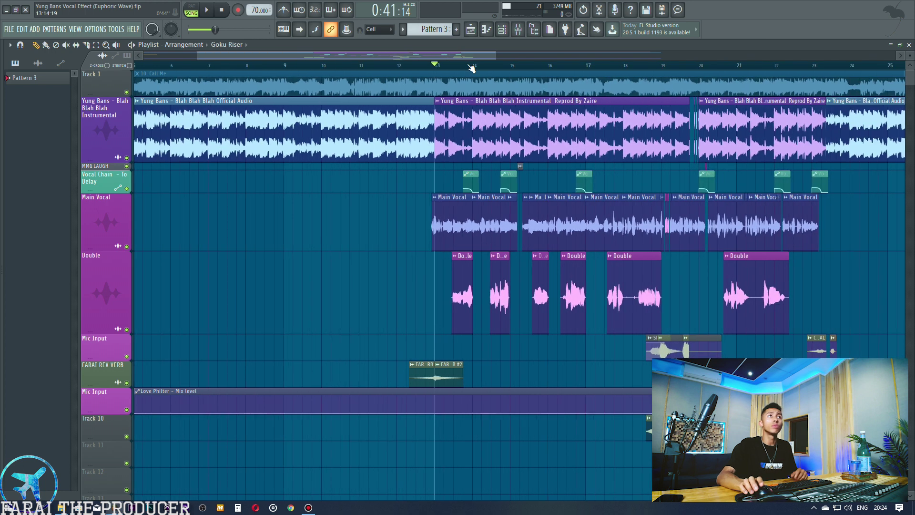
{"action": "left_click_drag", "start_coordinate": [102, 330], "coordinate": [101, 306]}
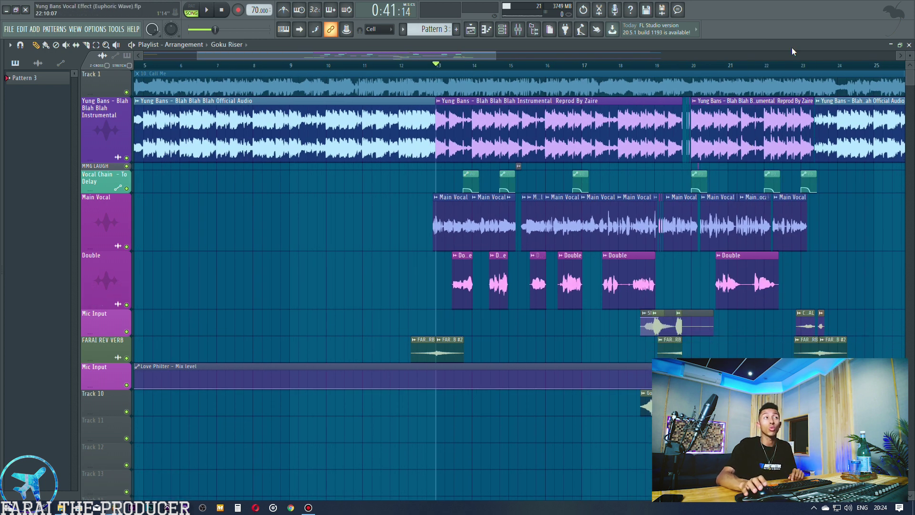
{"action": "left_click", "coordinate": [405, 68]}
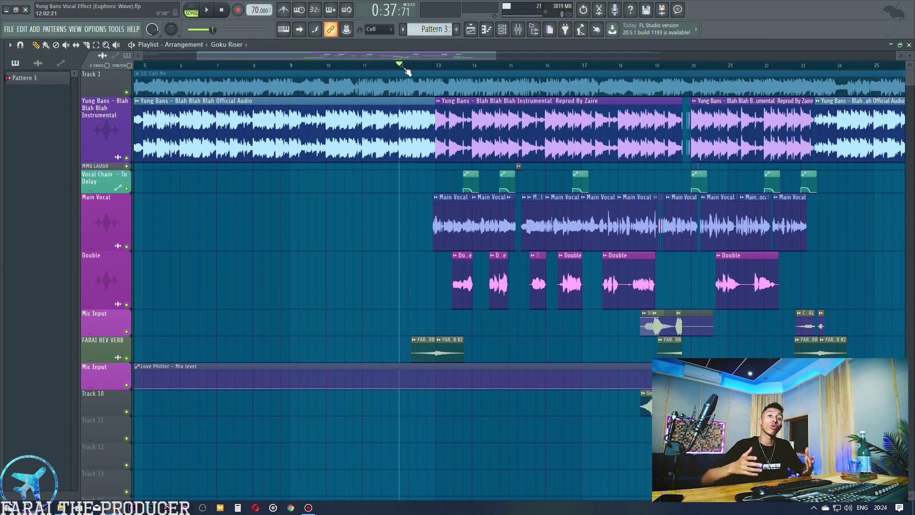
{"action": "left_click", "coordinate": [518, 29]}
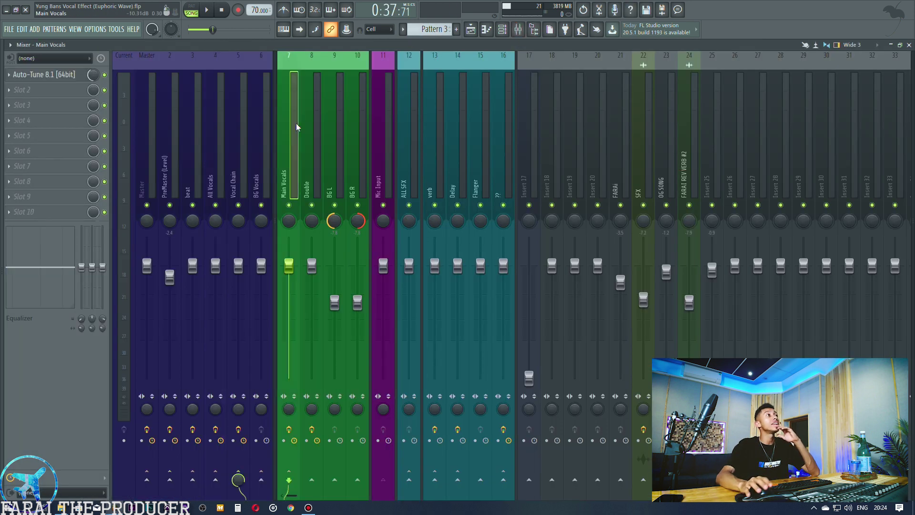
Step: Open Farai's Vocal Enhancer on the Vocal Chain insert and move its window down and right
{"action": "left_click", "coordinate": [233, 129]}
{"action": "left_click", "coordinate": [67, 75]}
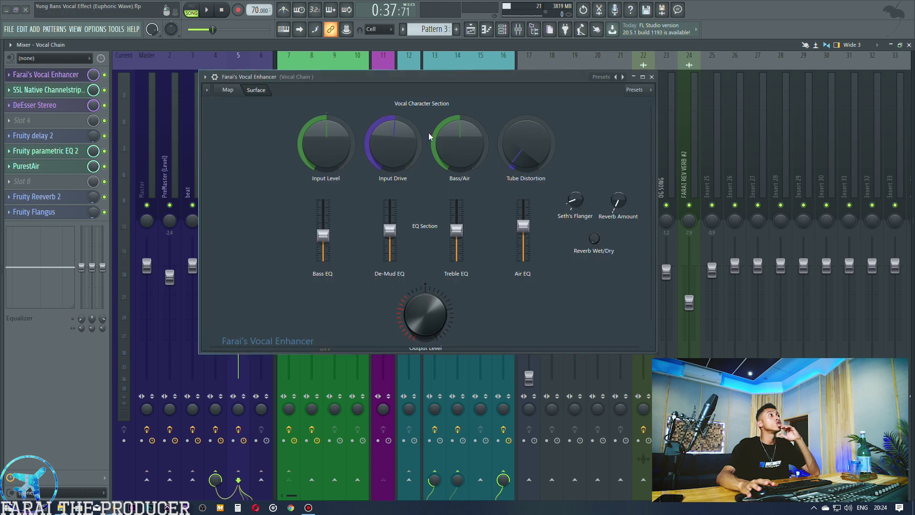
{"action": "left_click_drag", "start_coordinate": [460, 77], "coordinate": [506, 118]}
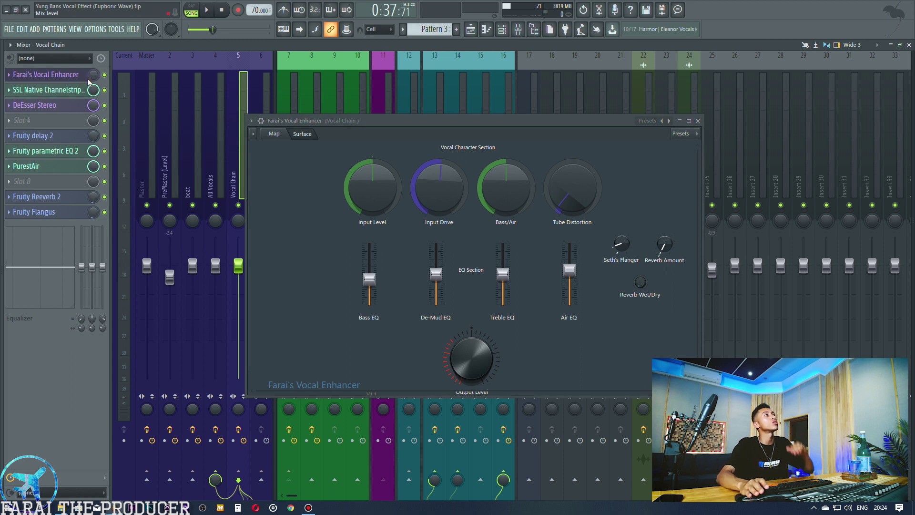
Step: Audition the Vocal Enhancer during playback, adjust its mix level, then check Main Vocals and return to Vocal Chain
{"action": "key", "text": "space"}
{"action": "left_click_drag", "start_coordinate": [362, 121], "coordinate": [364, 148]}
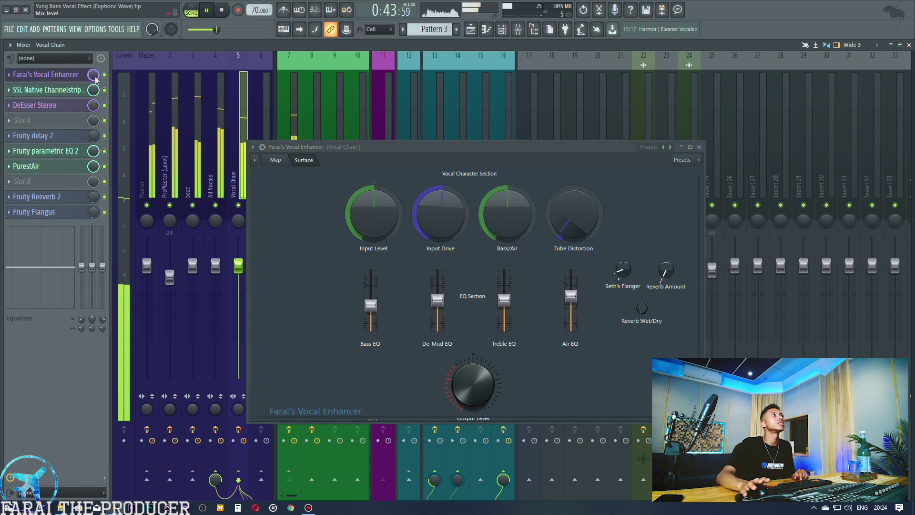
{"action": "left_click_drag", "start_coordinate": [93, 74], "coordinate": [93, 105]}
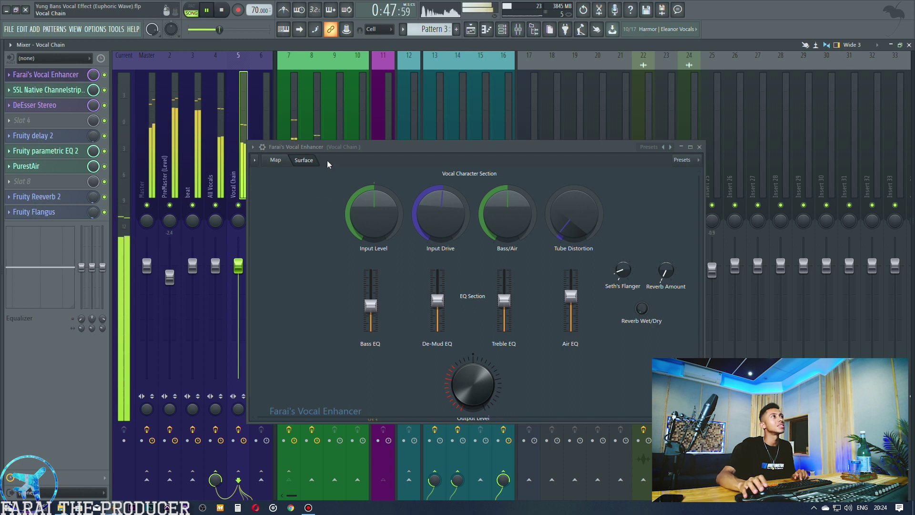
{"action": "key", "text": "space"}
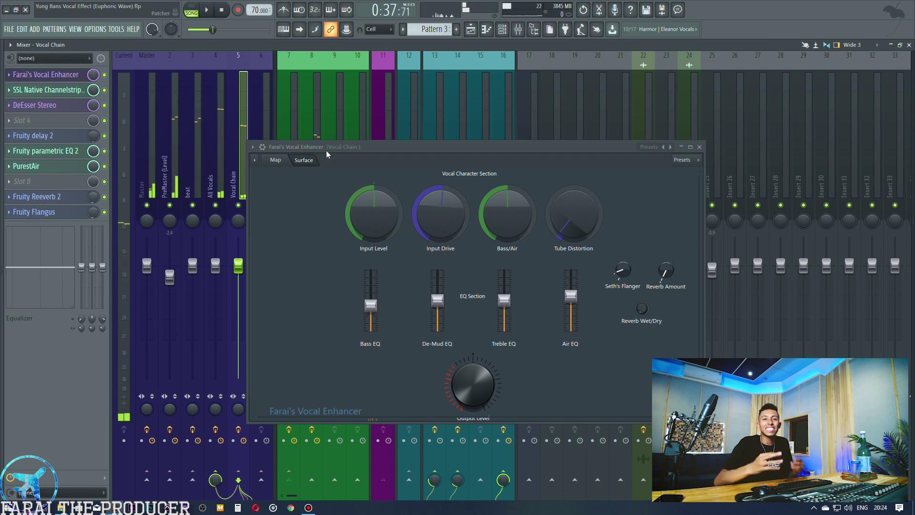
{"action": "left_click", "coordinate": [293, 98]}
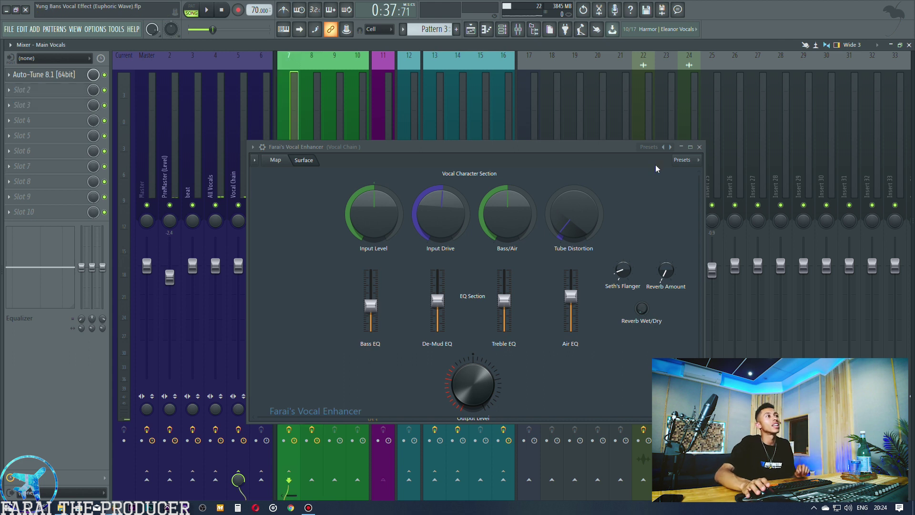
{"action": "key", "text": "Left"}
{"action": "key", "text": "Left"}
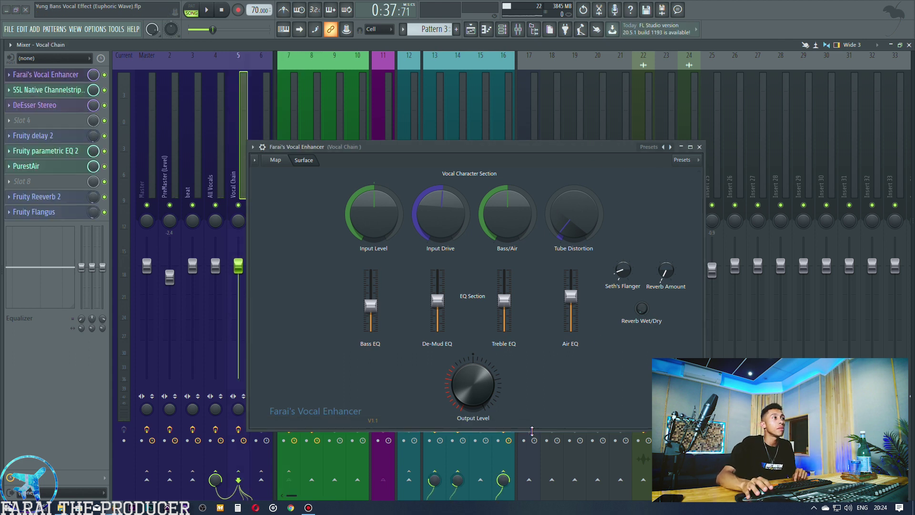